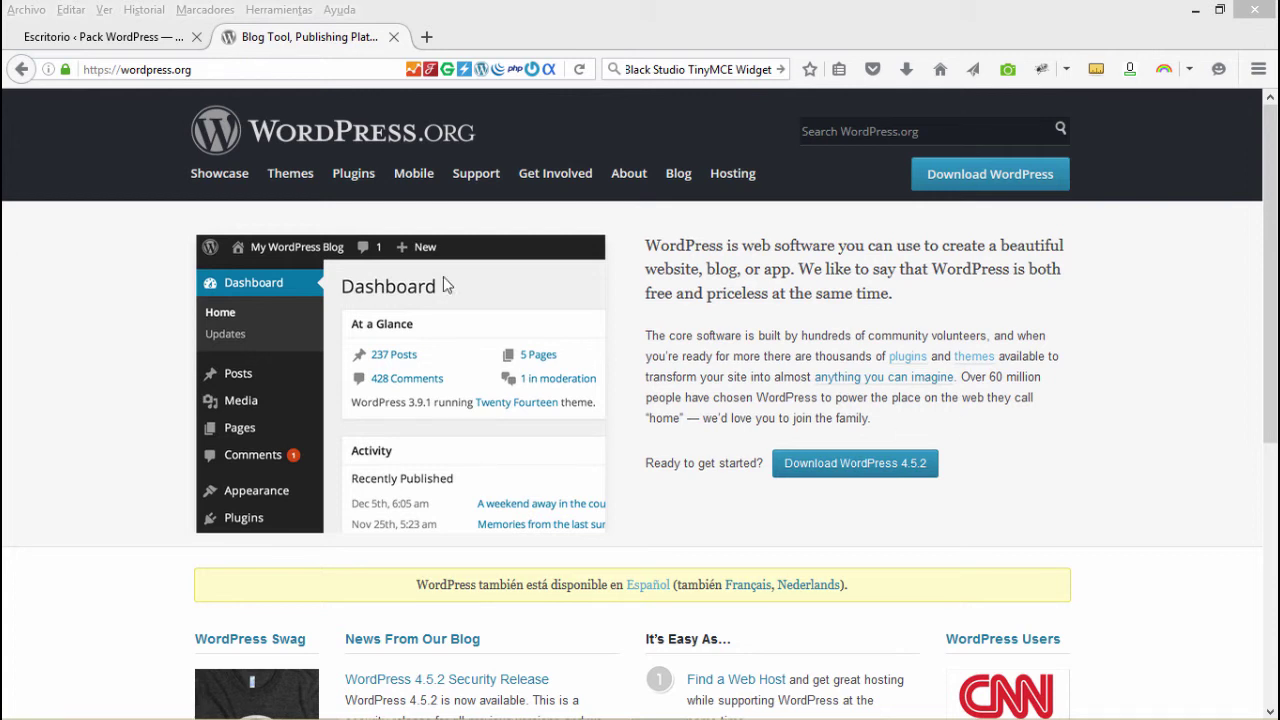
# - Search the WordPress.org plugin directory for "yoast seo"
pyautogui.click(362, 182)
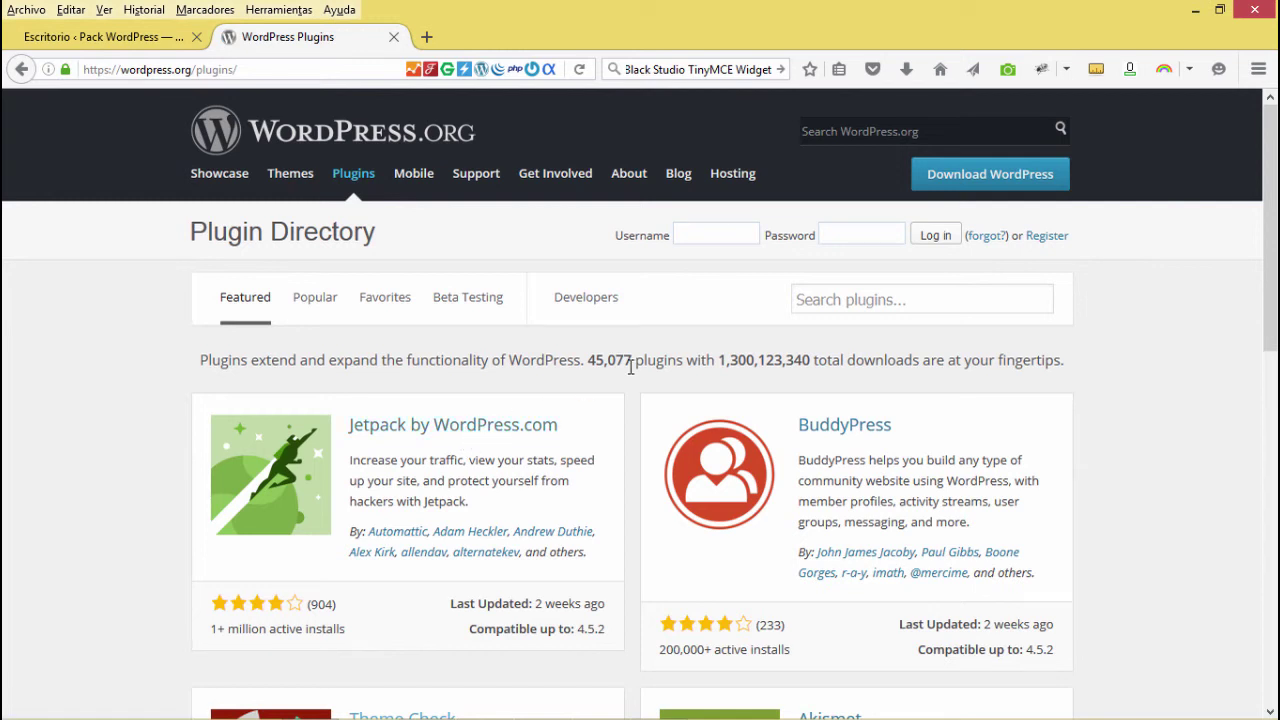
pyautogui.click(884, 299)
pyautogui.write('yoas')
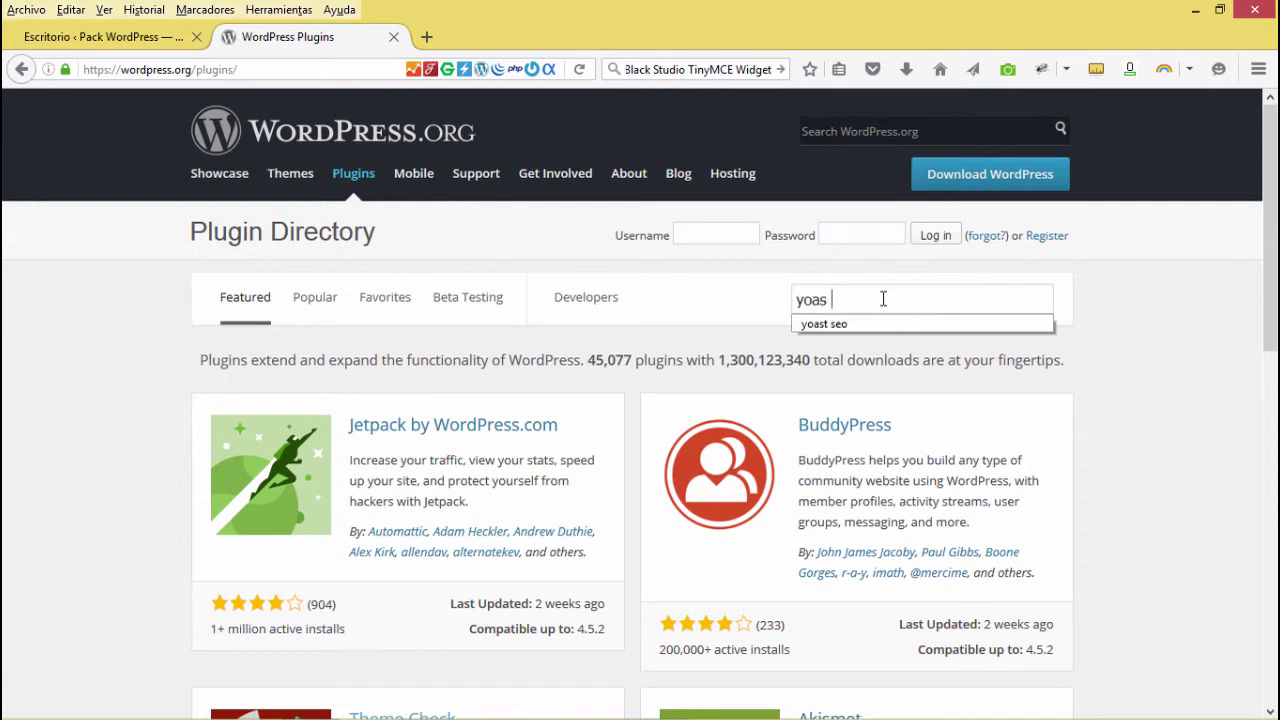
pyautogui.write('t seo')
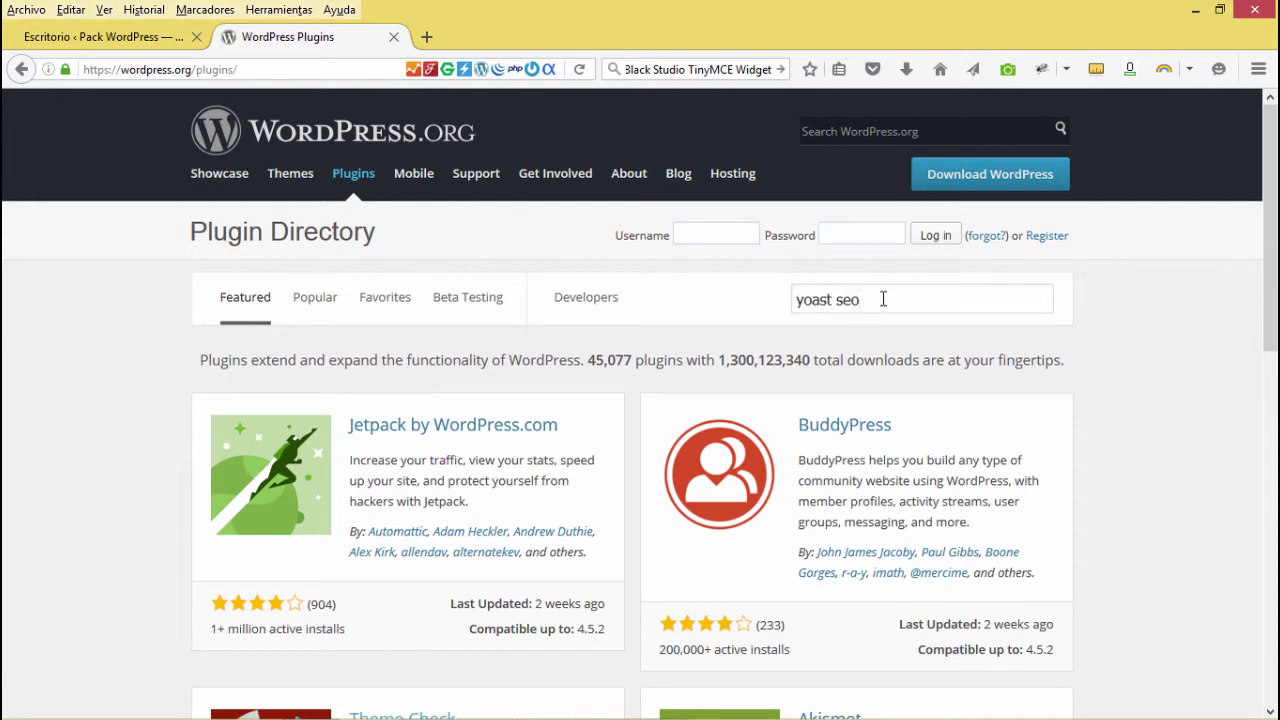
pyautogui.press('Return')
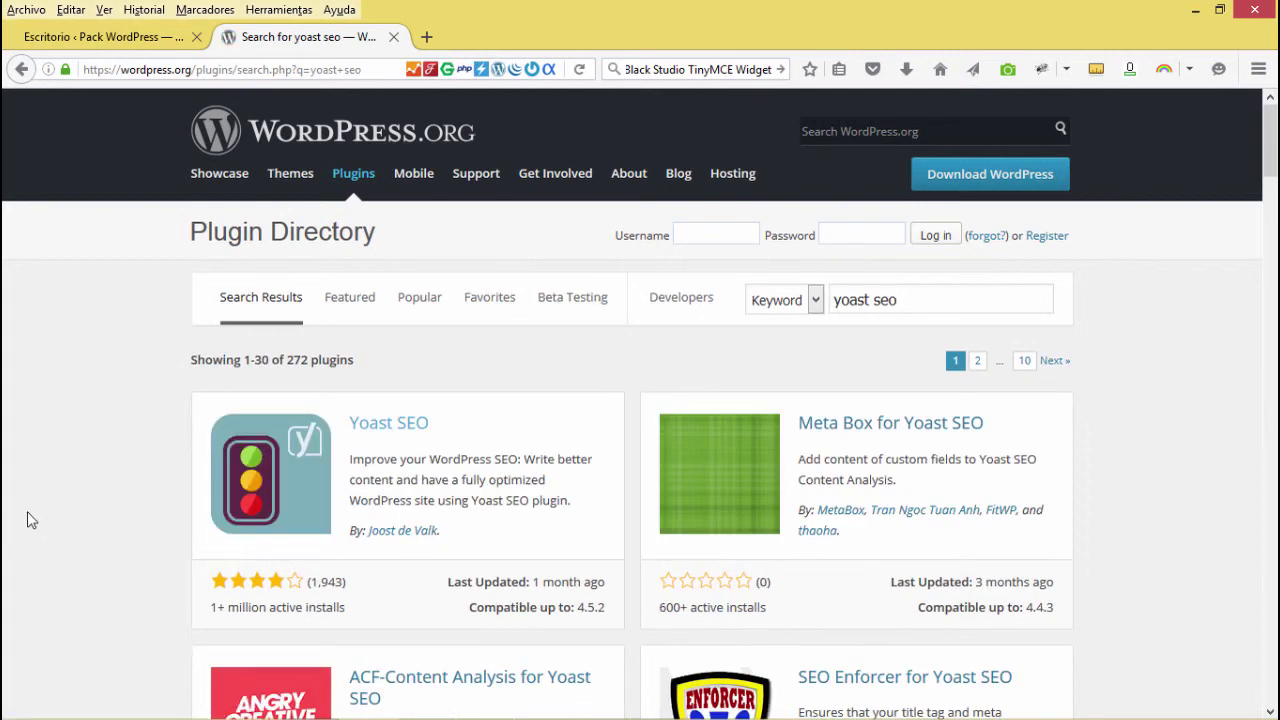
# - Download version 3.2.5 of the Yoast SEO plugin and save the zip file
pyautogui.click(378, 423)
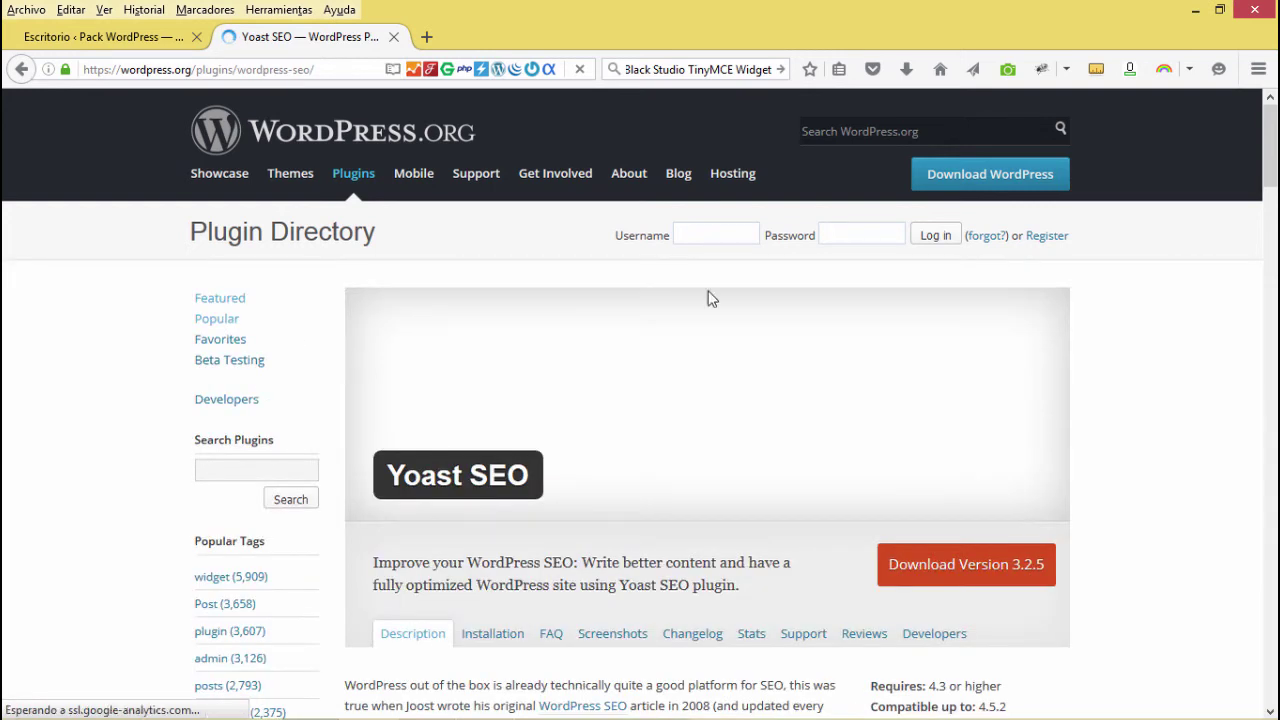
pyautogui.click(977, 566)
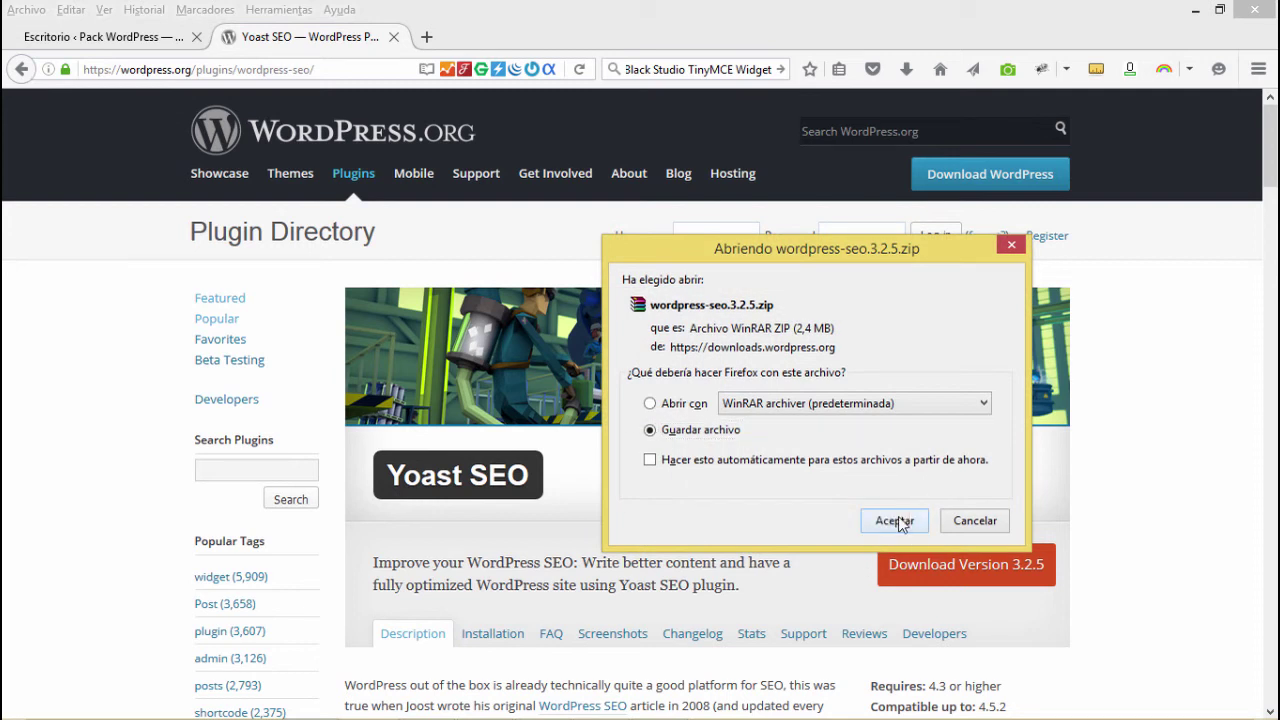
pyautogui.click(912, 521)
# - Move the downloaded wordpress-seo.3.2.5.zip onto the desktop below the black-studio archive and clear the browser's download list
pyautogui.click(906, 69)
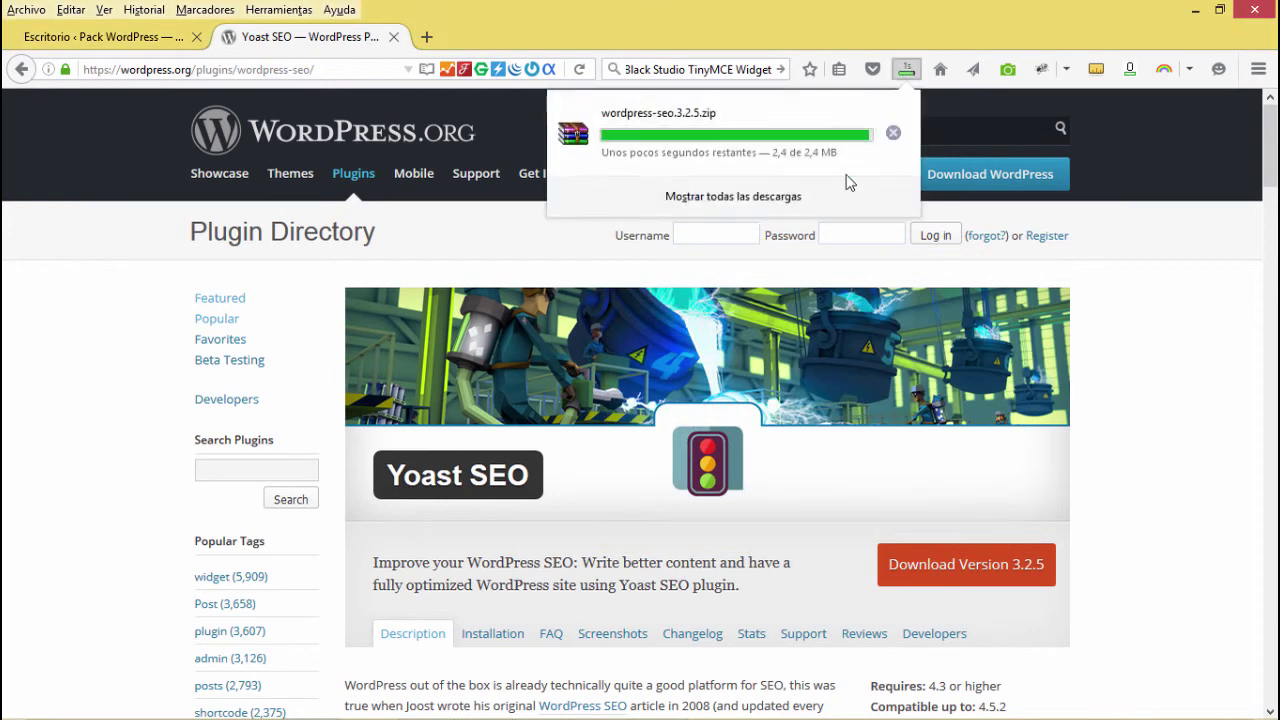
pyautogui.click(880, 190)
pyautogui.click(1195, 9)
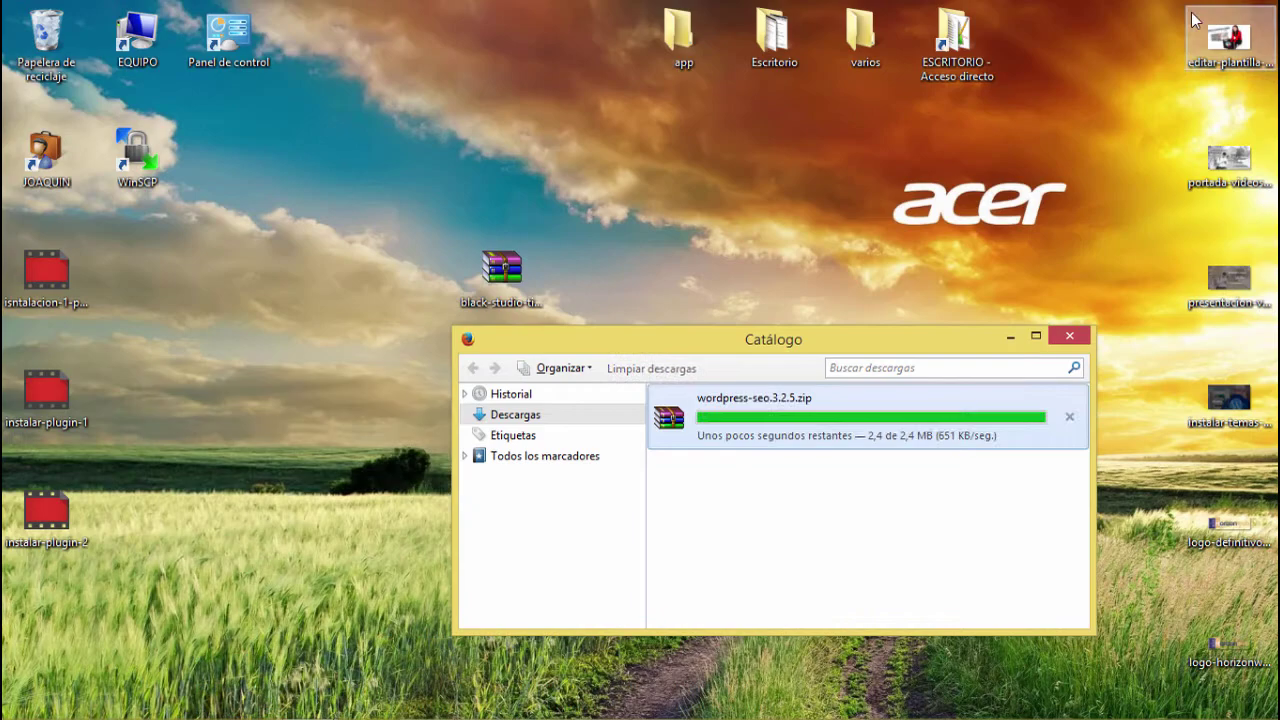
pyautogui.moveTo(758, 410); pyautogui.dragTo(730, 262)
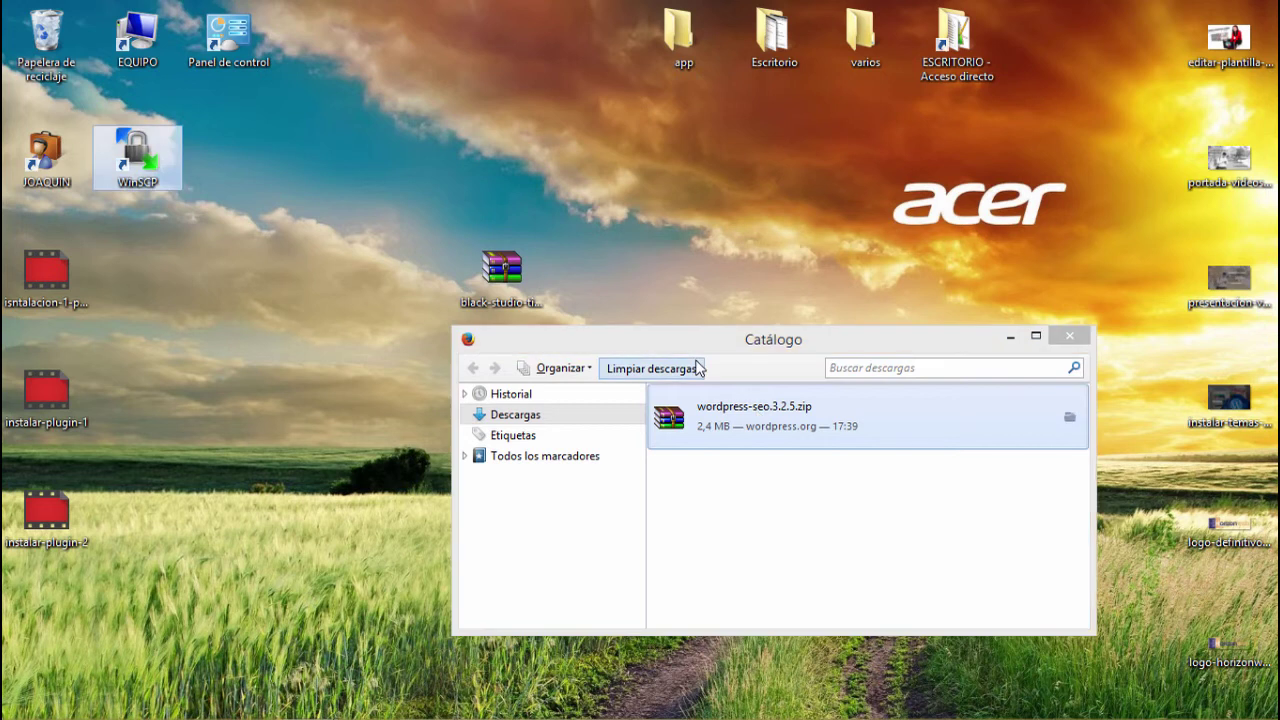
pyautogui.click(651, 370)
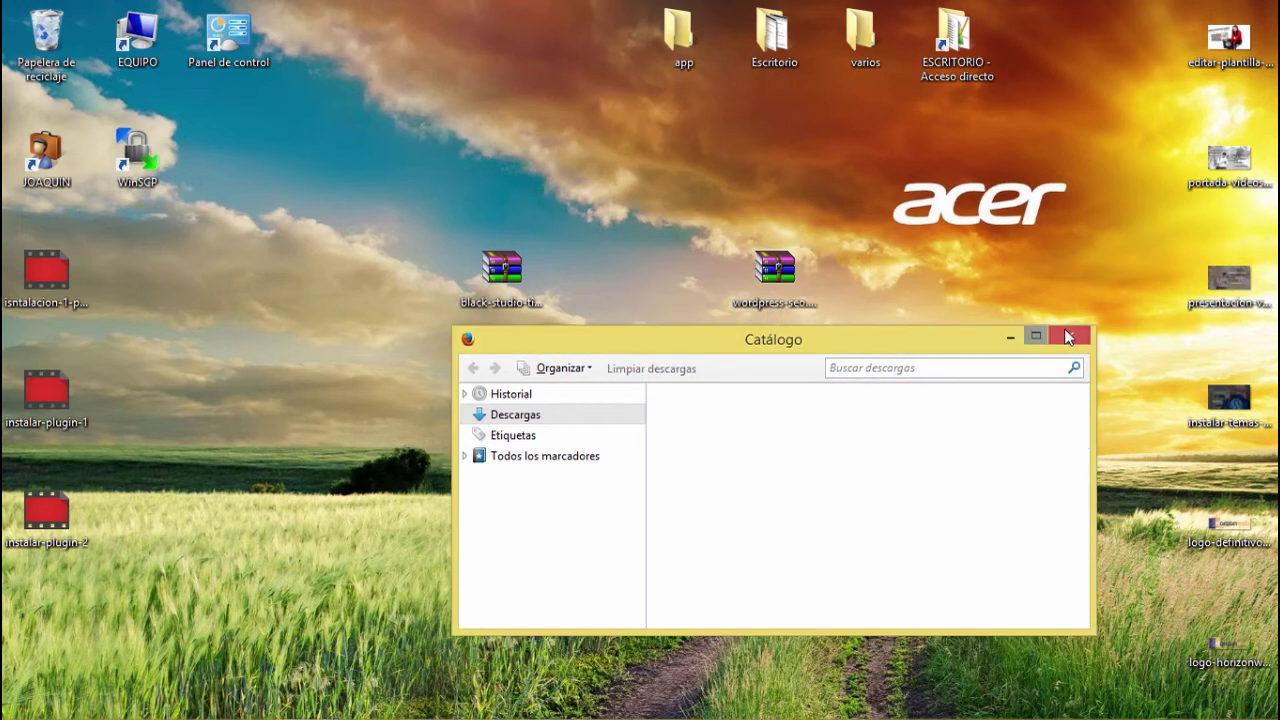
pyautogui.click(1069, 336)
pyautogui.moveTo(774, 270); pyautogui.dragTo(502, 370)
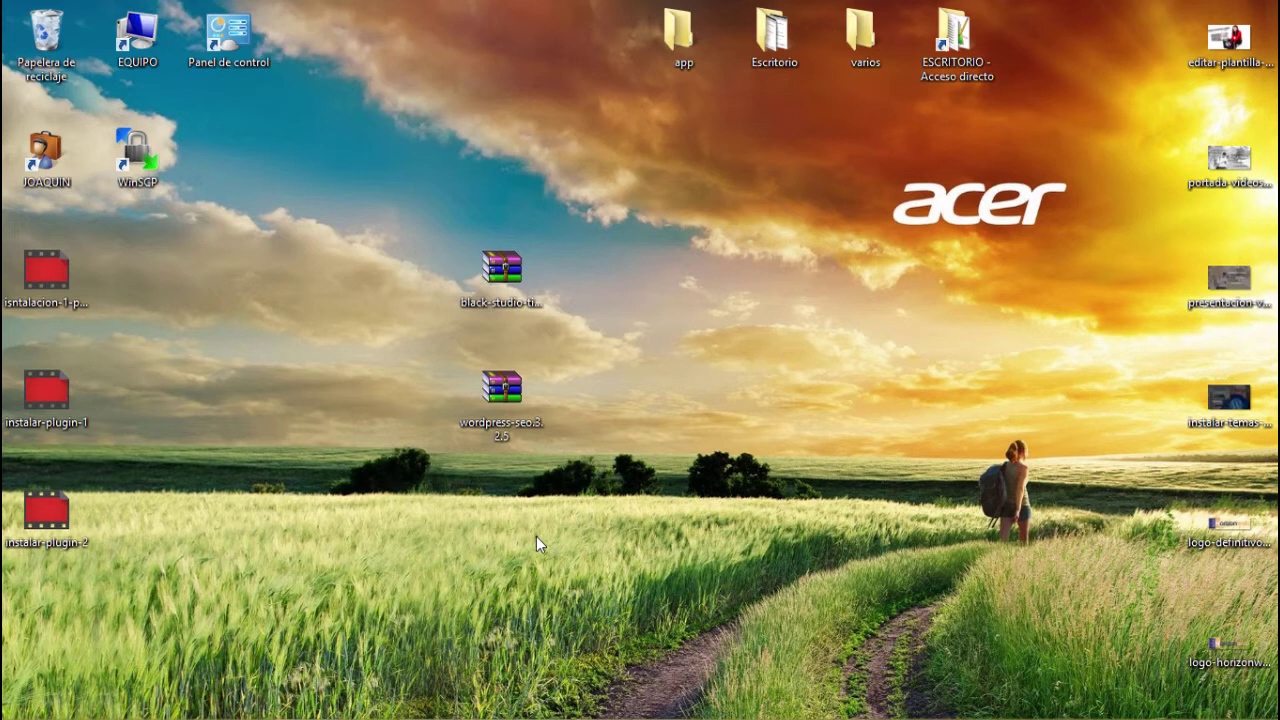
# - Launch WinSCP from the desktop
pyautogui.click(146, 178)
pyautogui.doubleClick(146, 178)
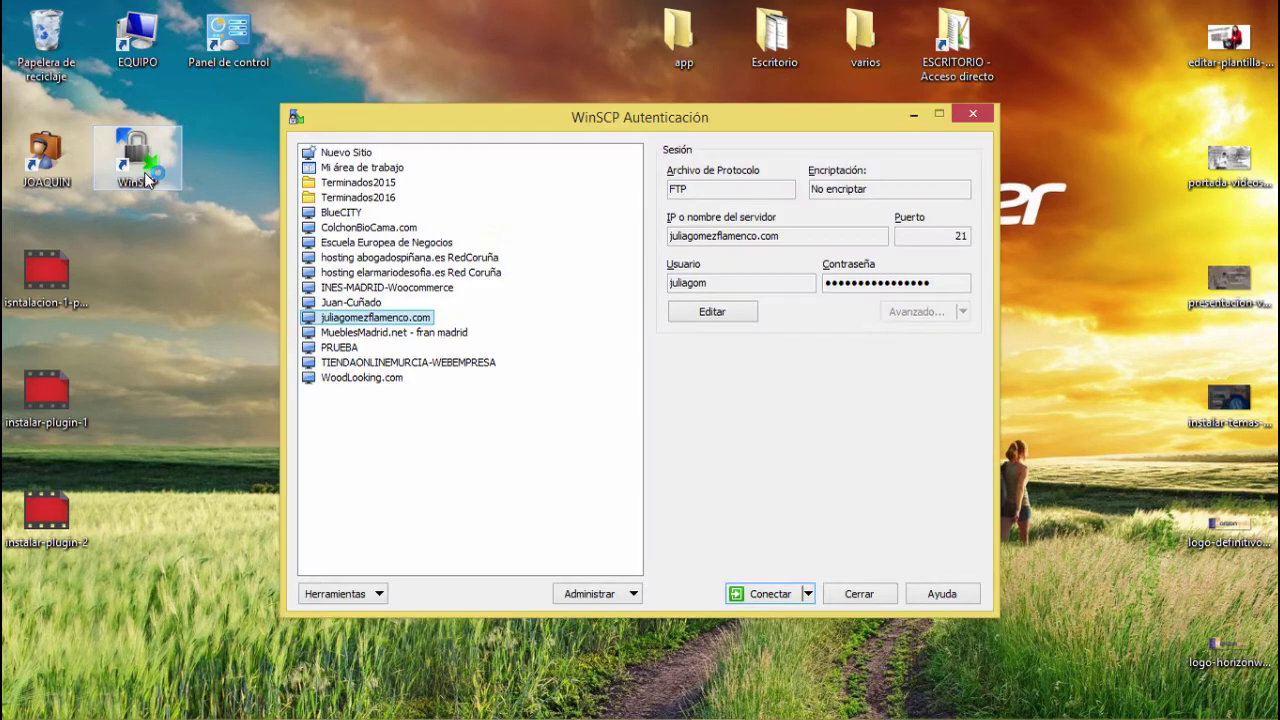
pyautogui.click(351, 154)
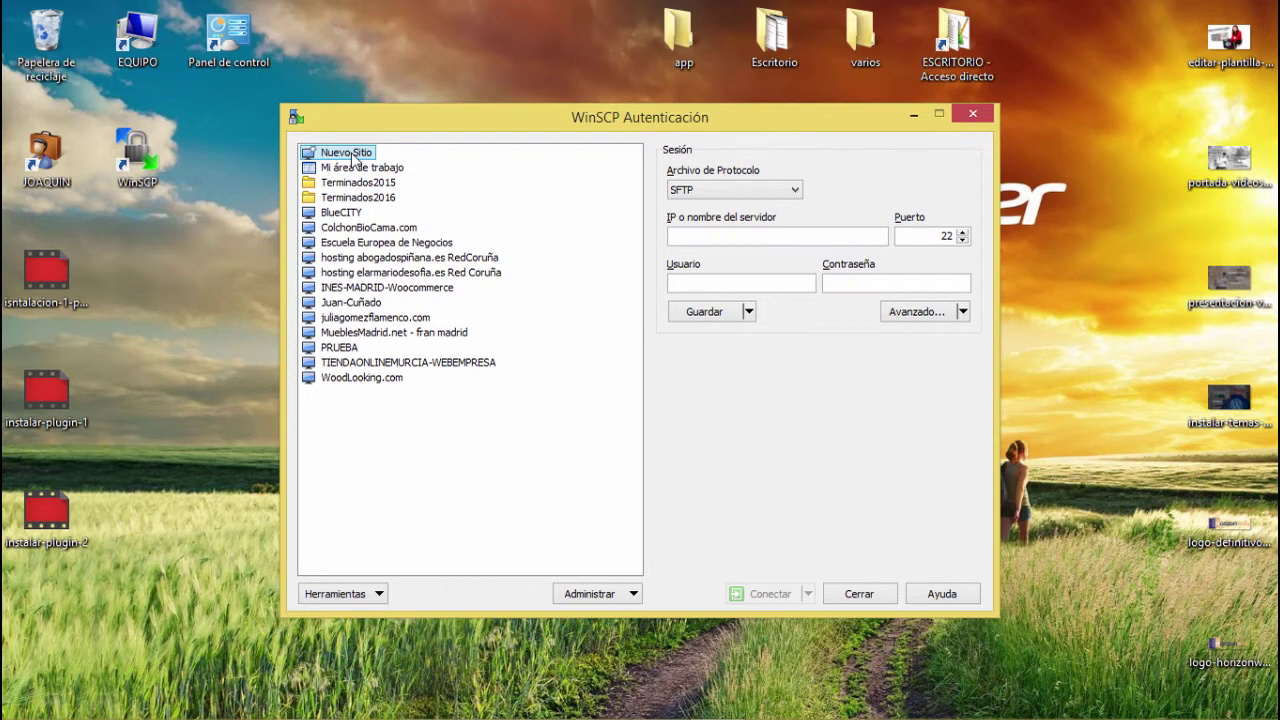
pyautogui.click(708, 191)
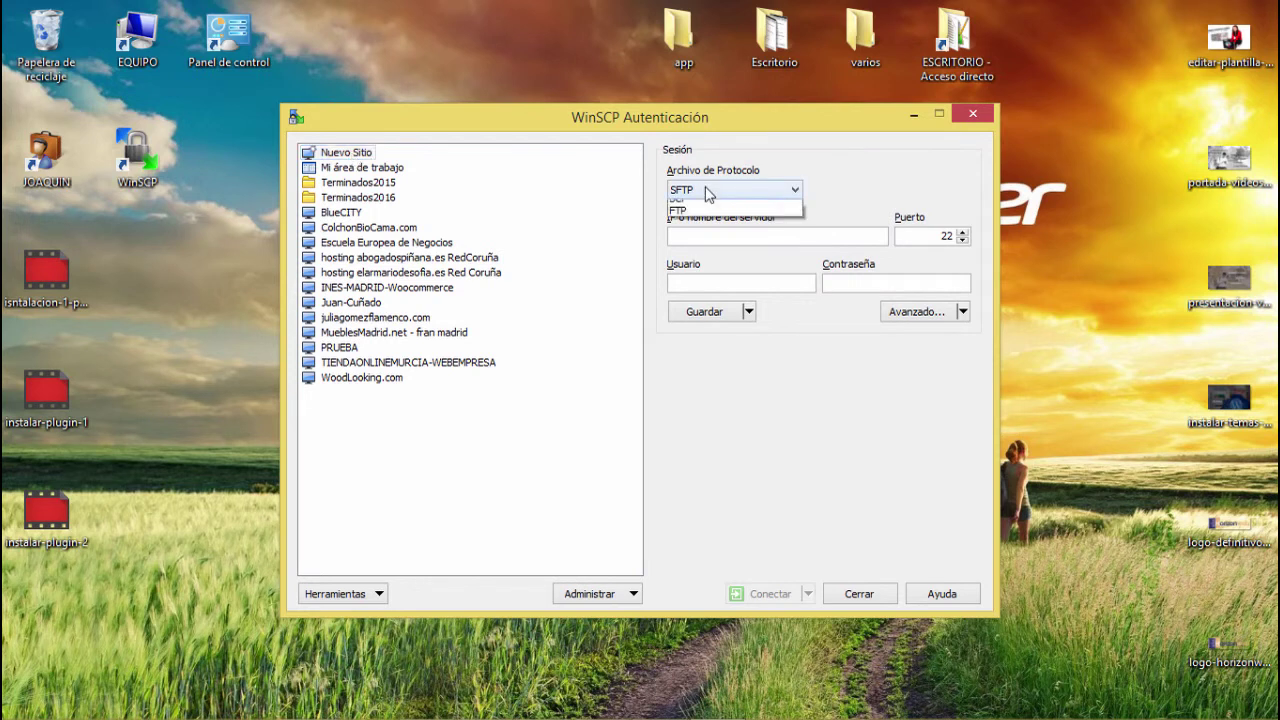
pyautogui.click(697, 231)
pyautogui.click(696, 236)
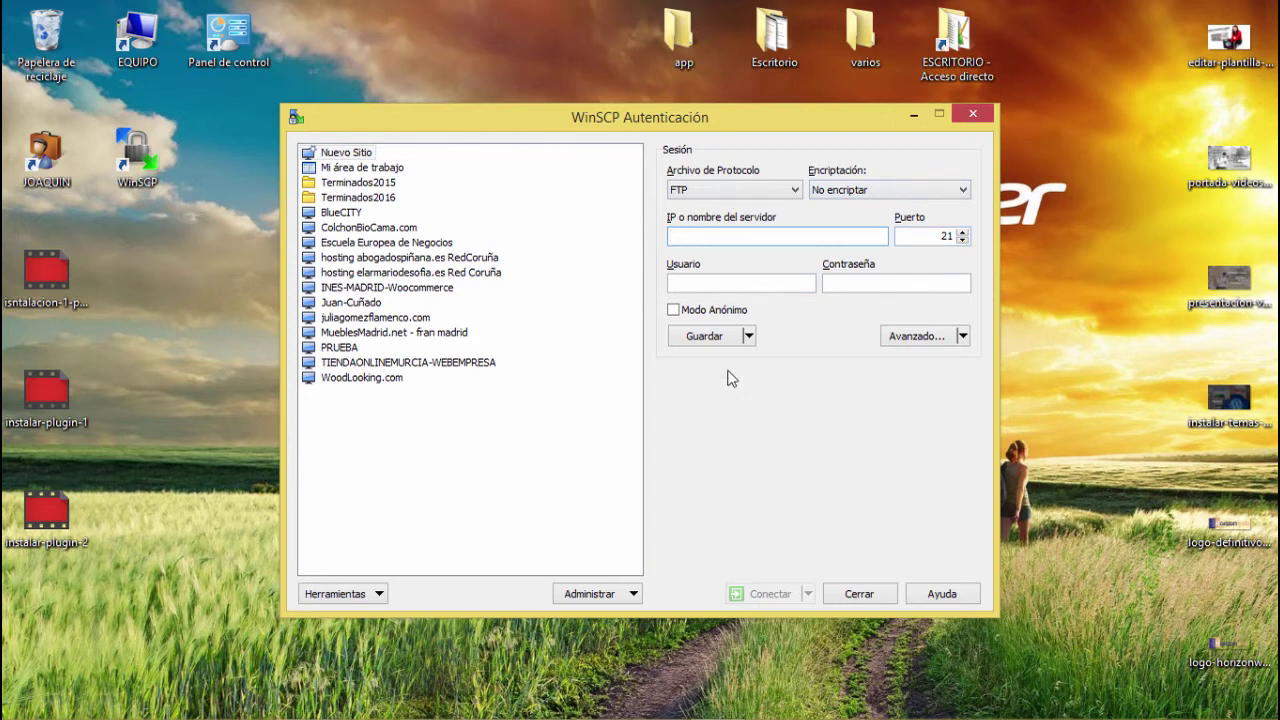
# - Connect to the FTP server using the saved flamenco website session
pyautogui.click(386, 320)
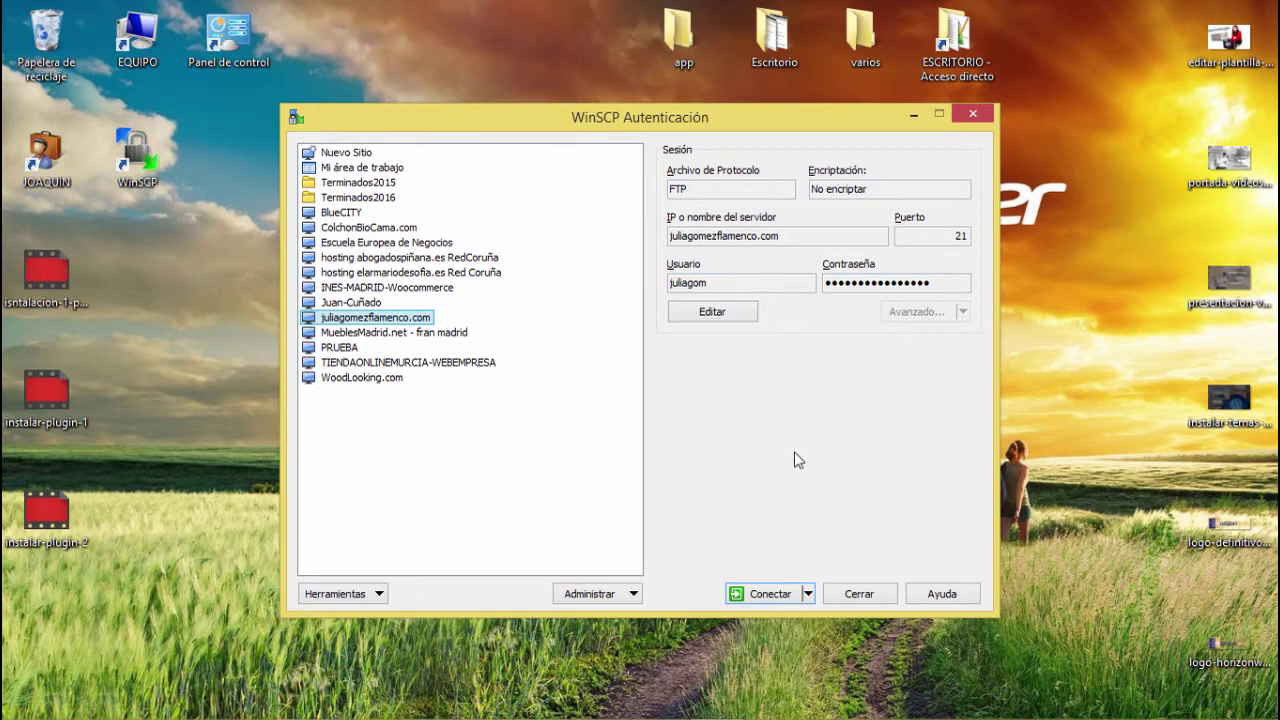
pyautogui.click(768, 595)
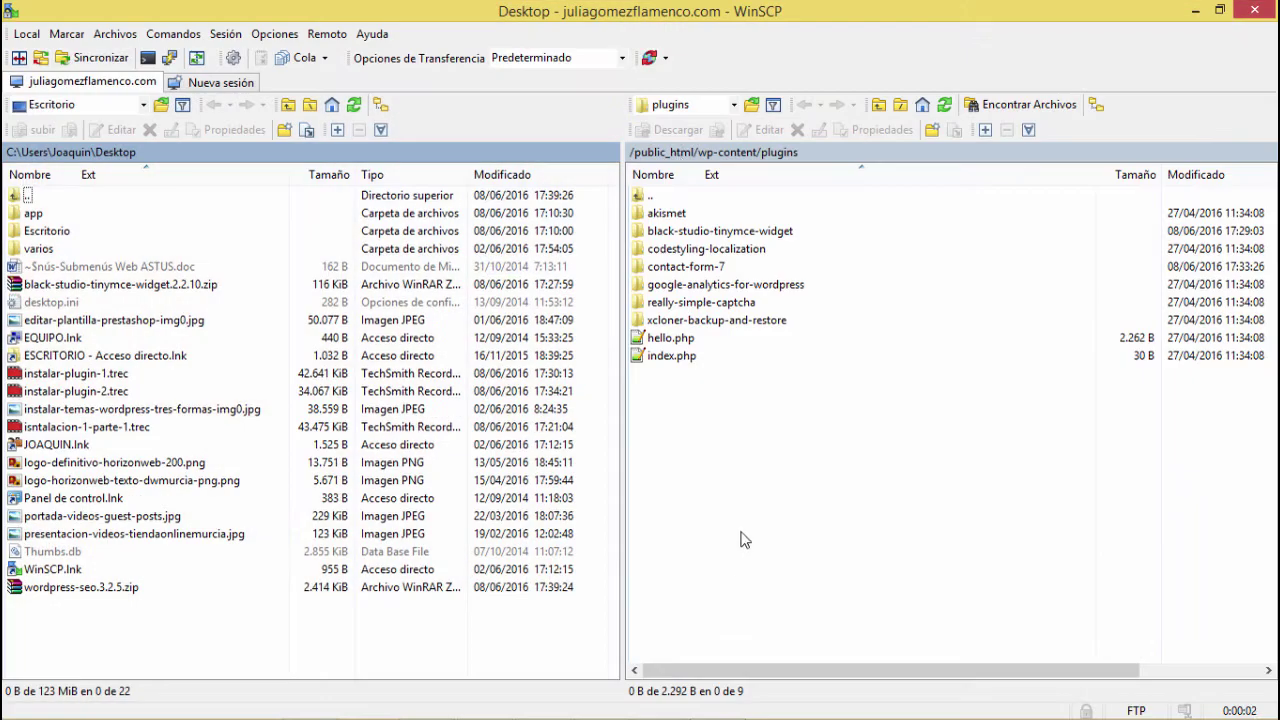
# - Browse the server from its root through public_html and wp-content to the plugins folder
pyautogui.click(677, 154)
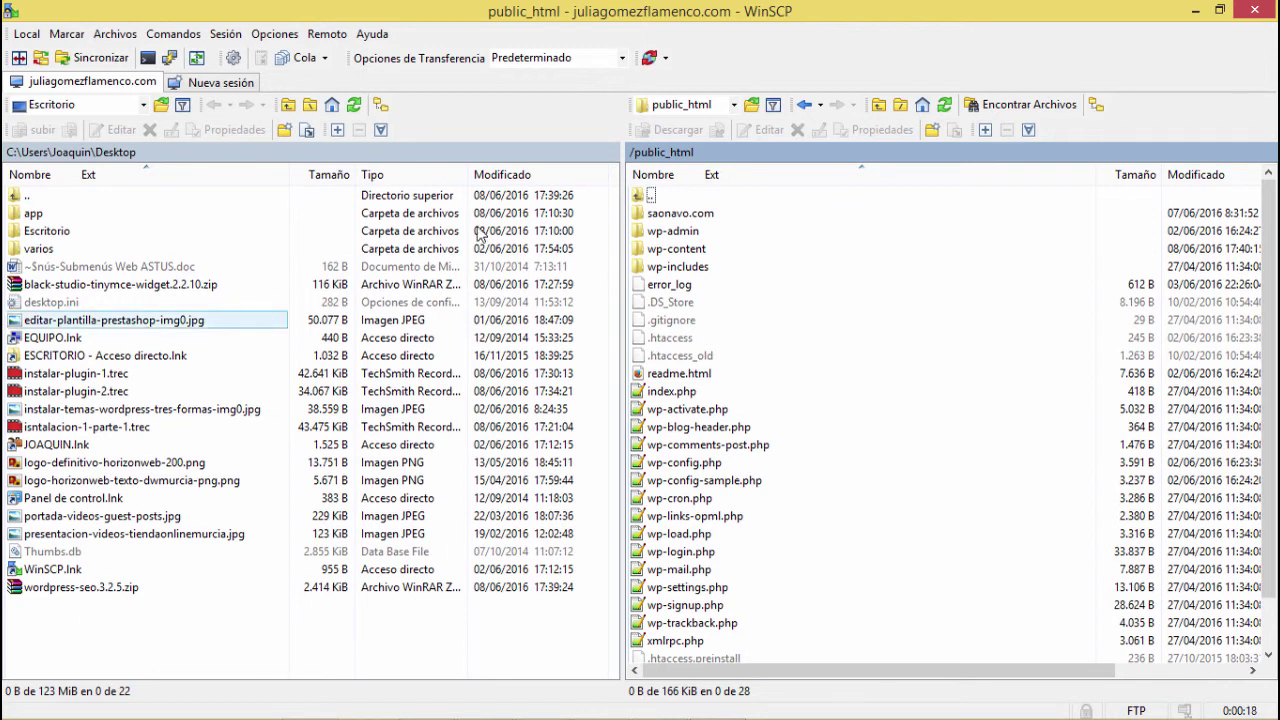
pyautogui.click(879, 104)
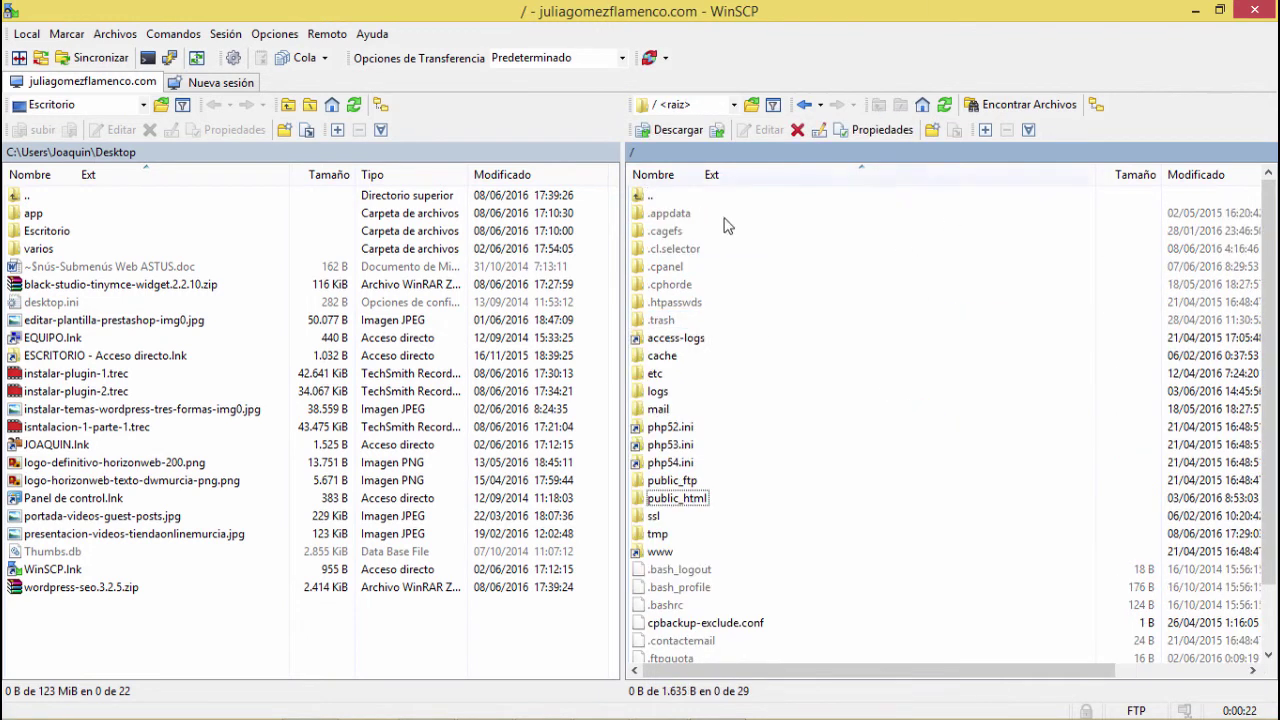
pyautogui.doubleClick(660, 498)
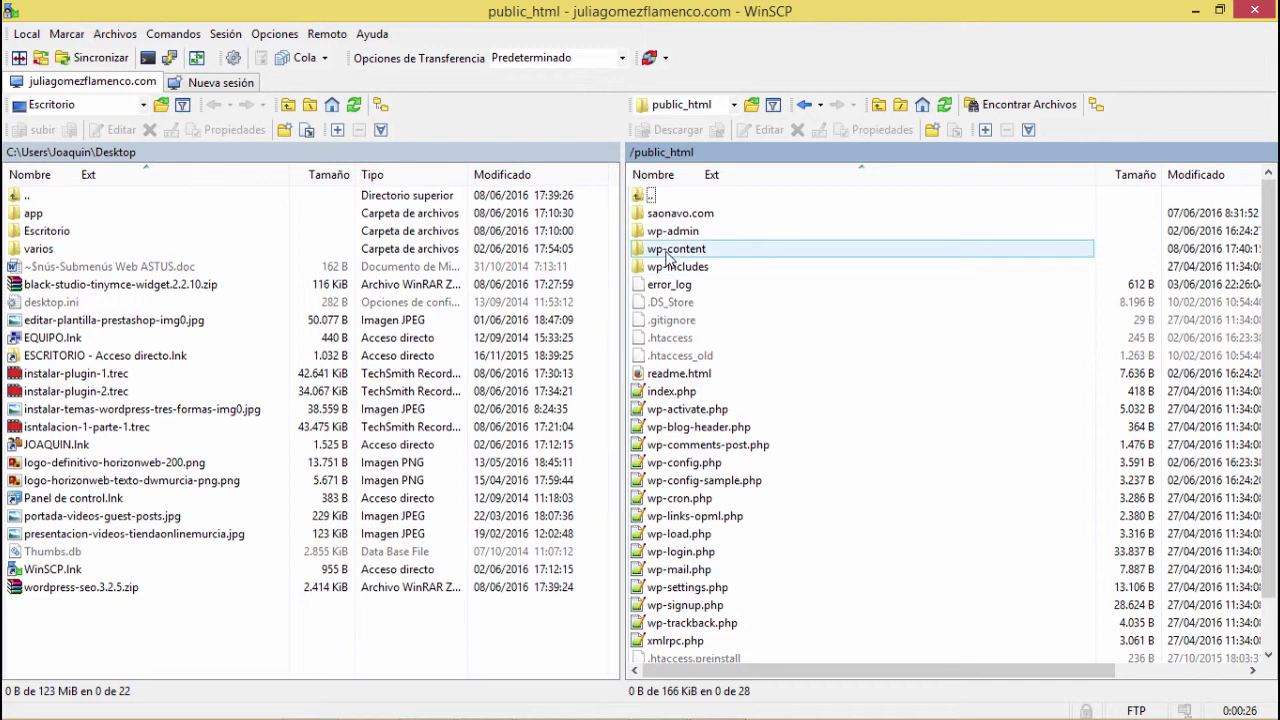
pyautogui.click(686, 253)
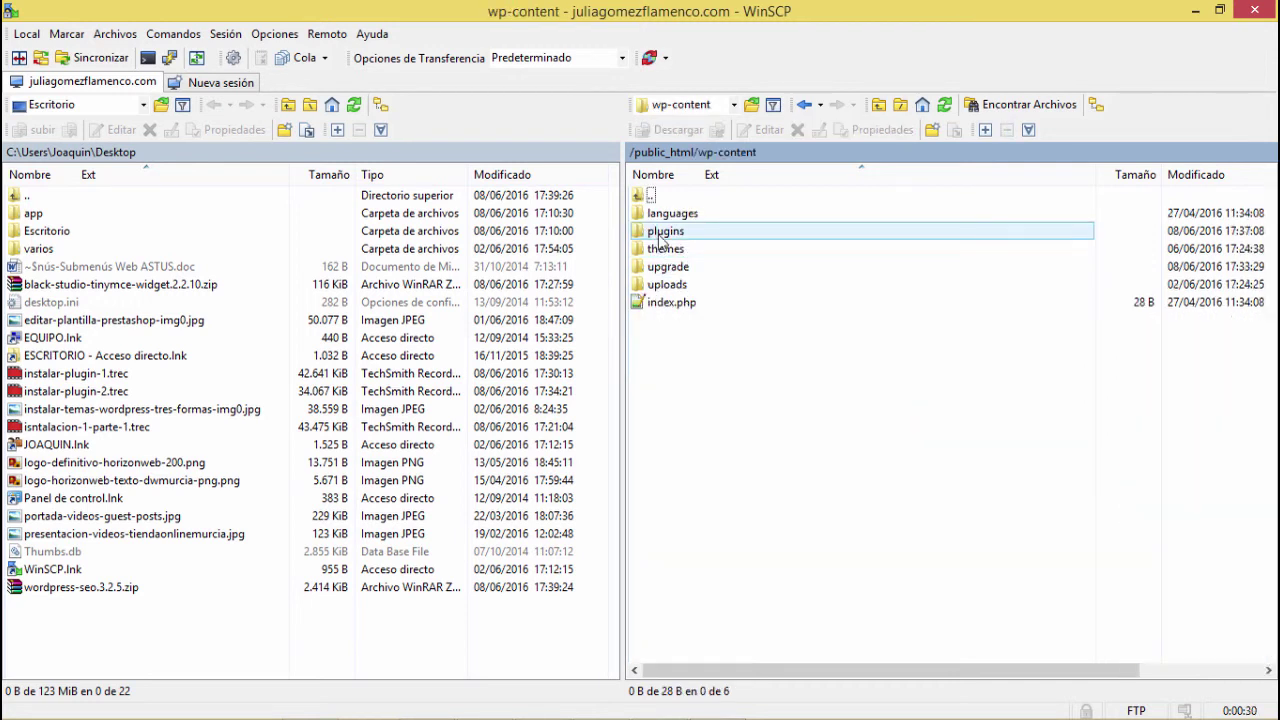
pyautogui.doubleClick(659, 236)
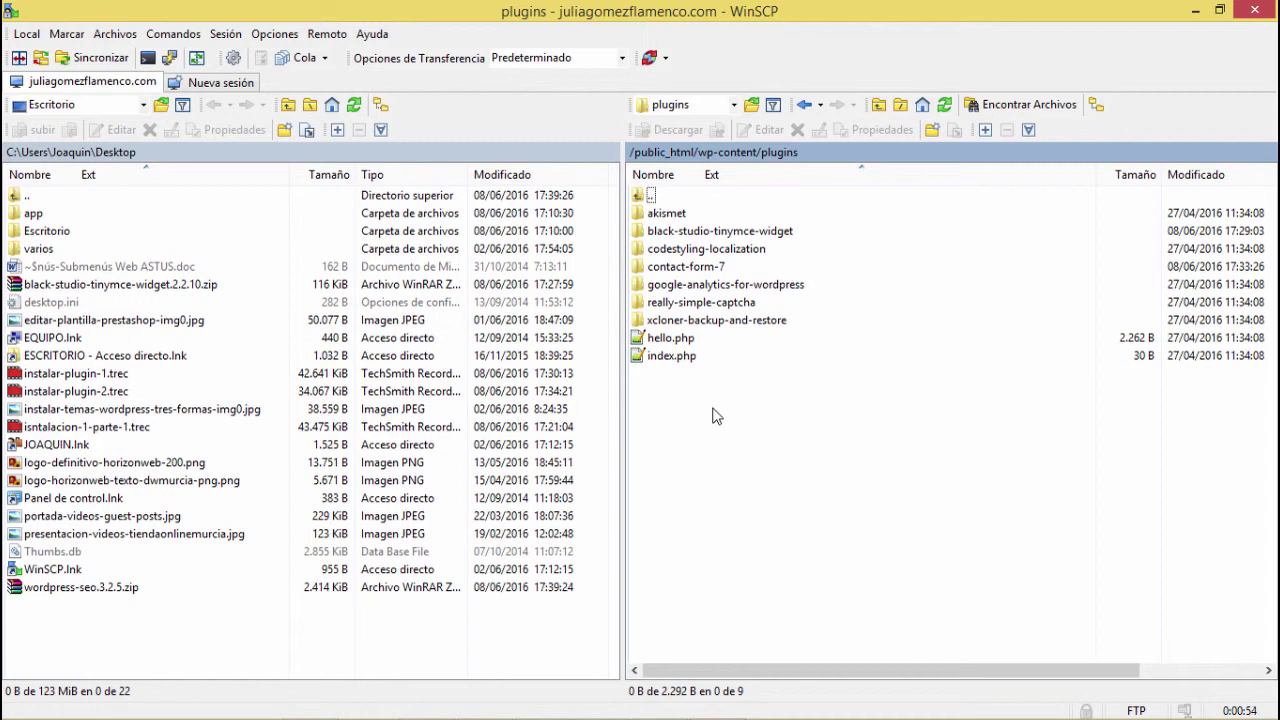
# - Extract wordpress-seo.3.2.5.zip on the desktop and place the resulting wordpress-seo folder beside the archive
pyautogui.click(1195, 10)
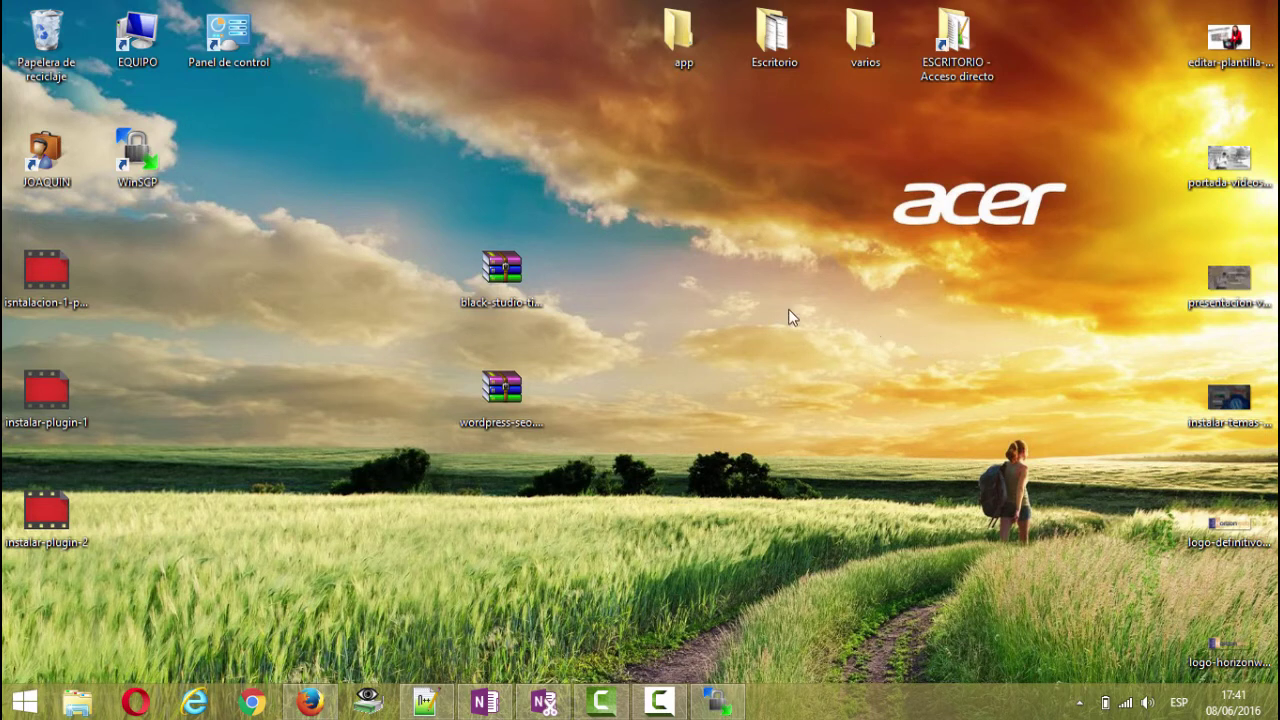
pyautogui.click(500, 388)
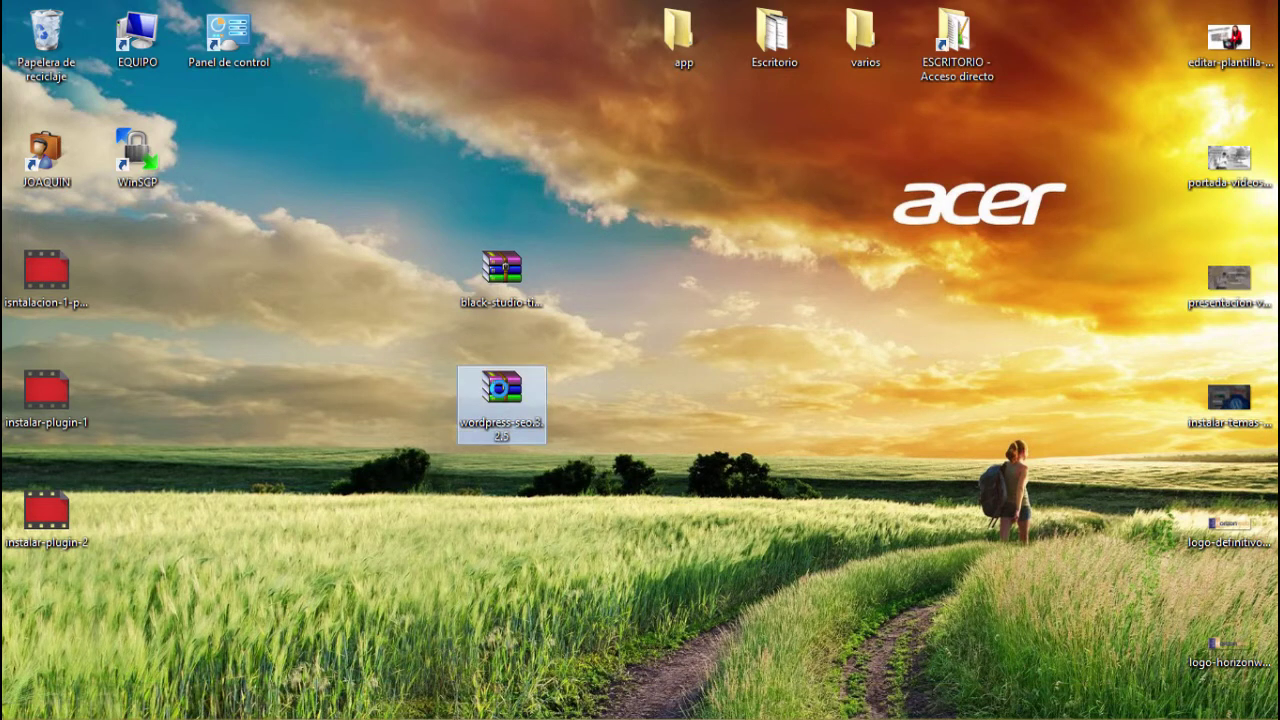
pyautogui.rightClick(501, 388)
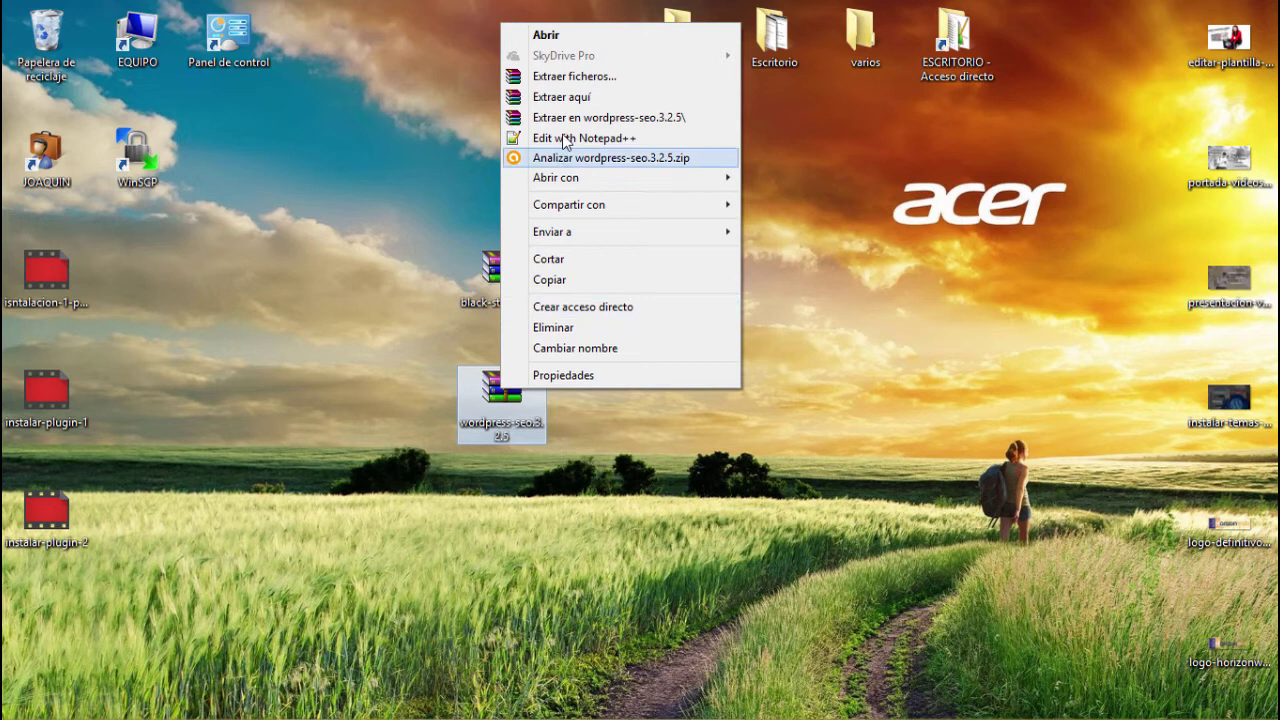
pyautogui.click(580, 100)
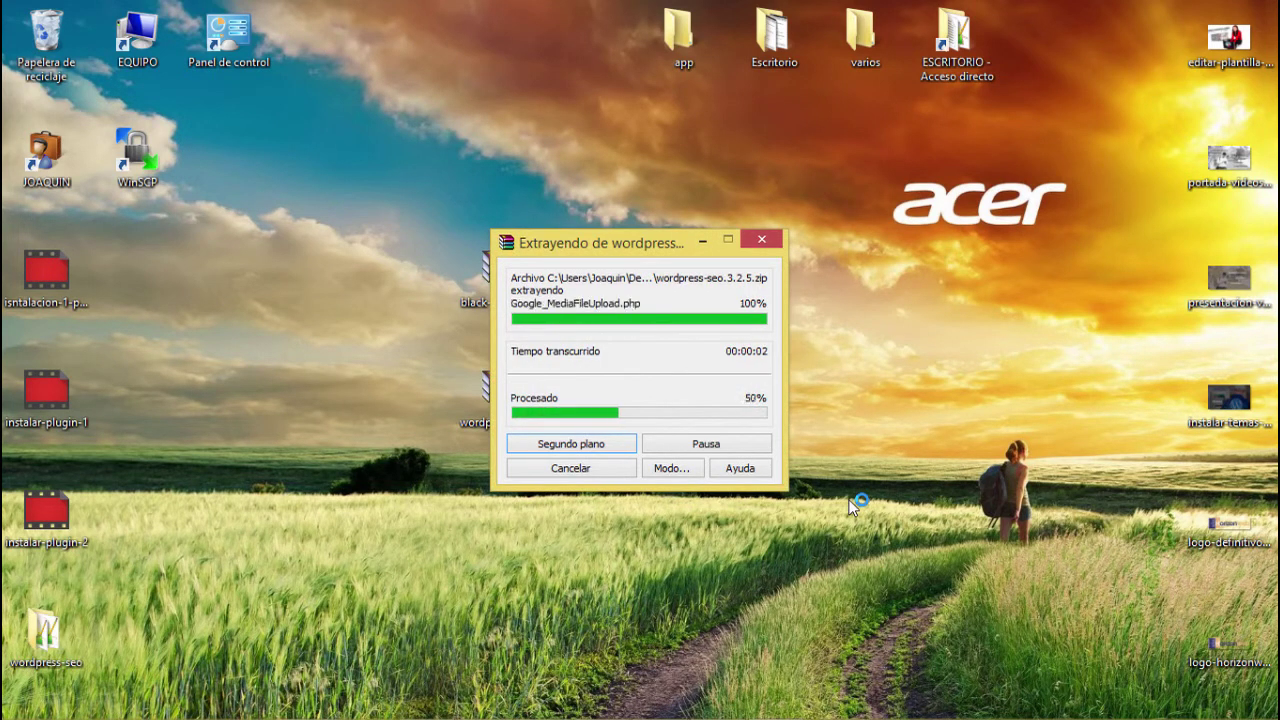
pyautogui.moveTo(48, 632); pyautogui.dragTo(640, 415)
pyautogui.click(614, 488)
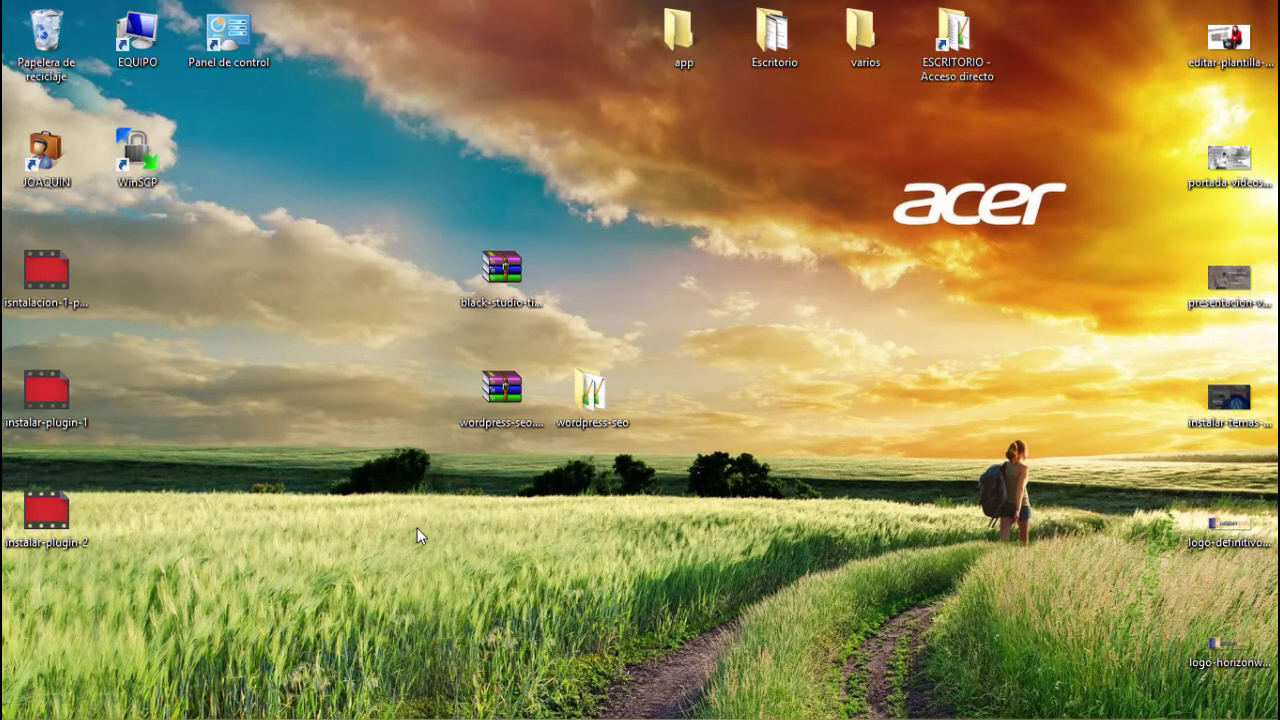
# - Switch to WinSCP and upload the wordpress-seo folder from the desktop to the server's plugins folder
pyautogui.moveTo(600, 716)
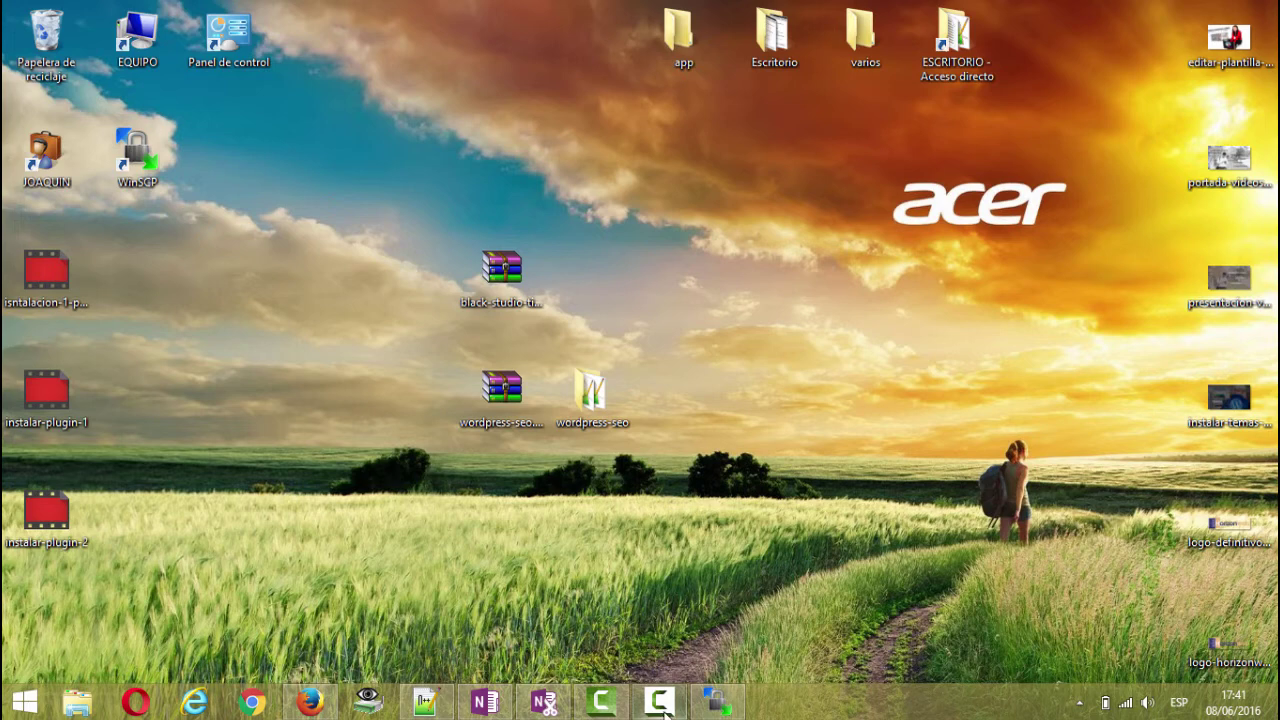
pyautogui.click(716, 702)
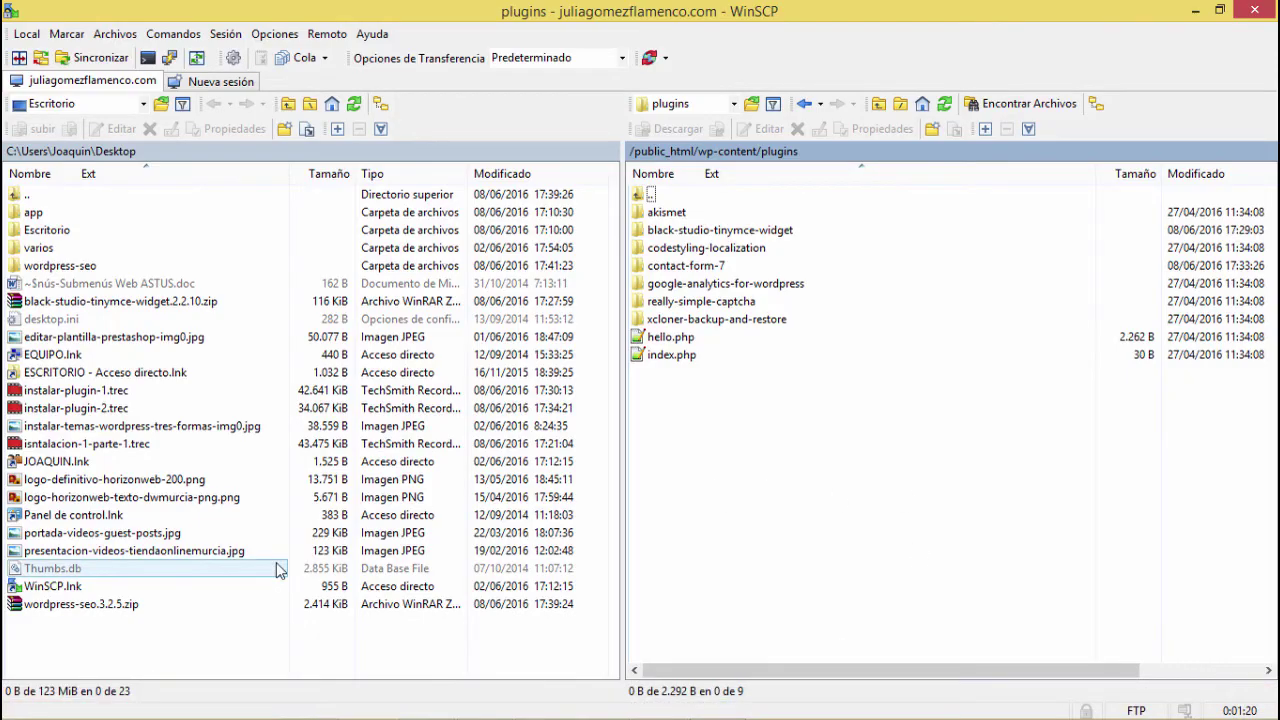
pyautogui.click(352, 106)
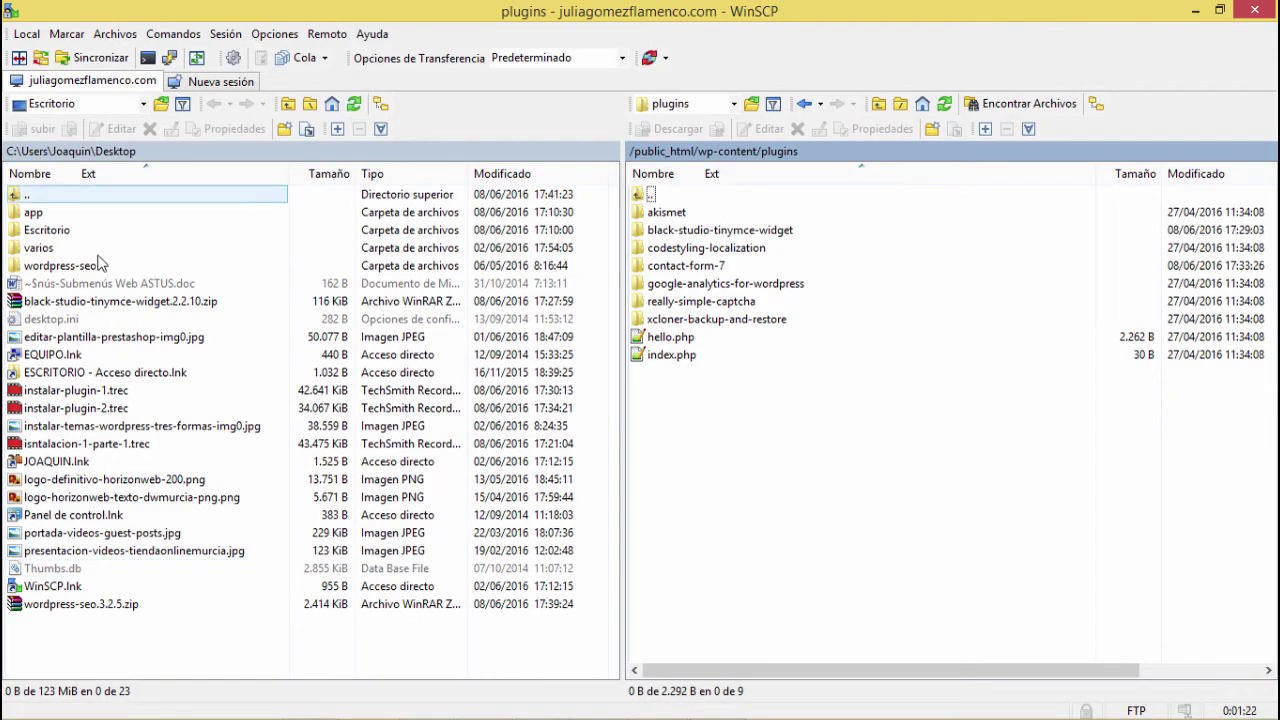
pyautogui.click(45, 265)
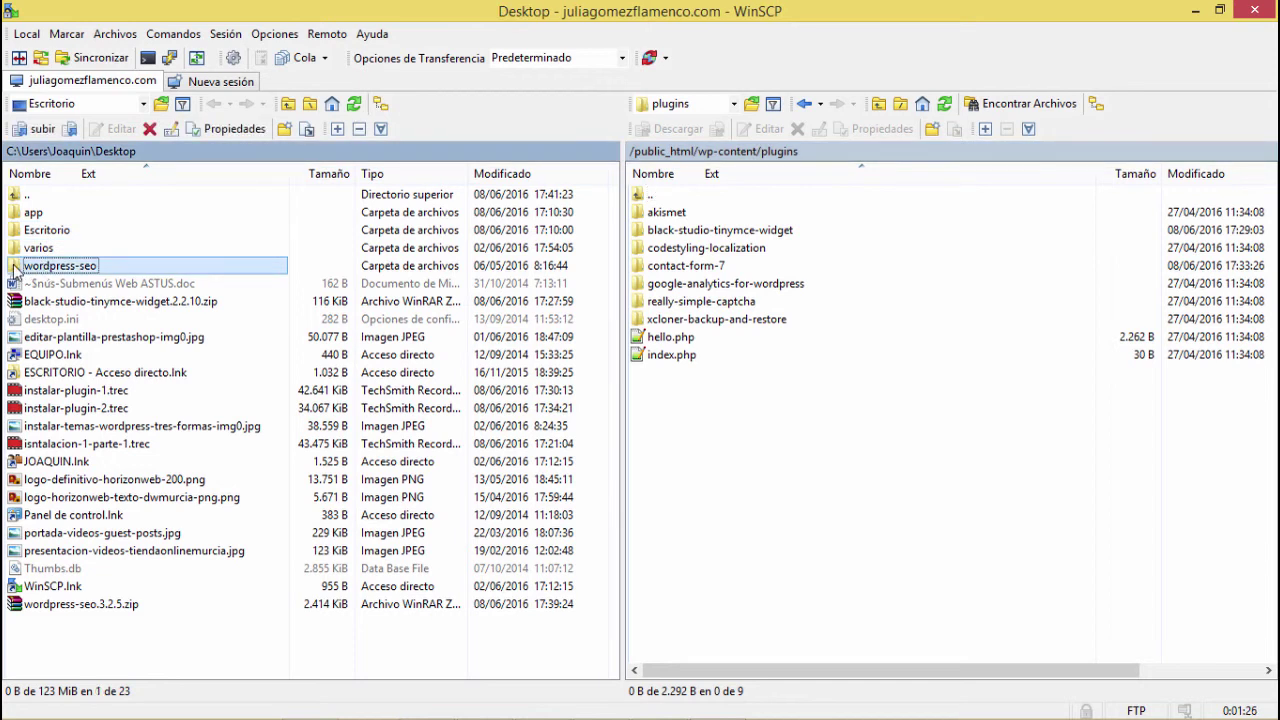
pyautogui.moveTo(14, 268); pyautogui.dragTo(723, 489)
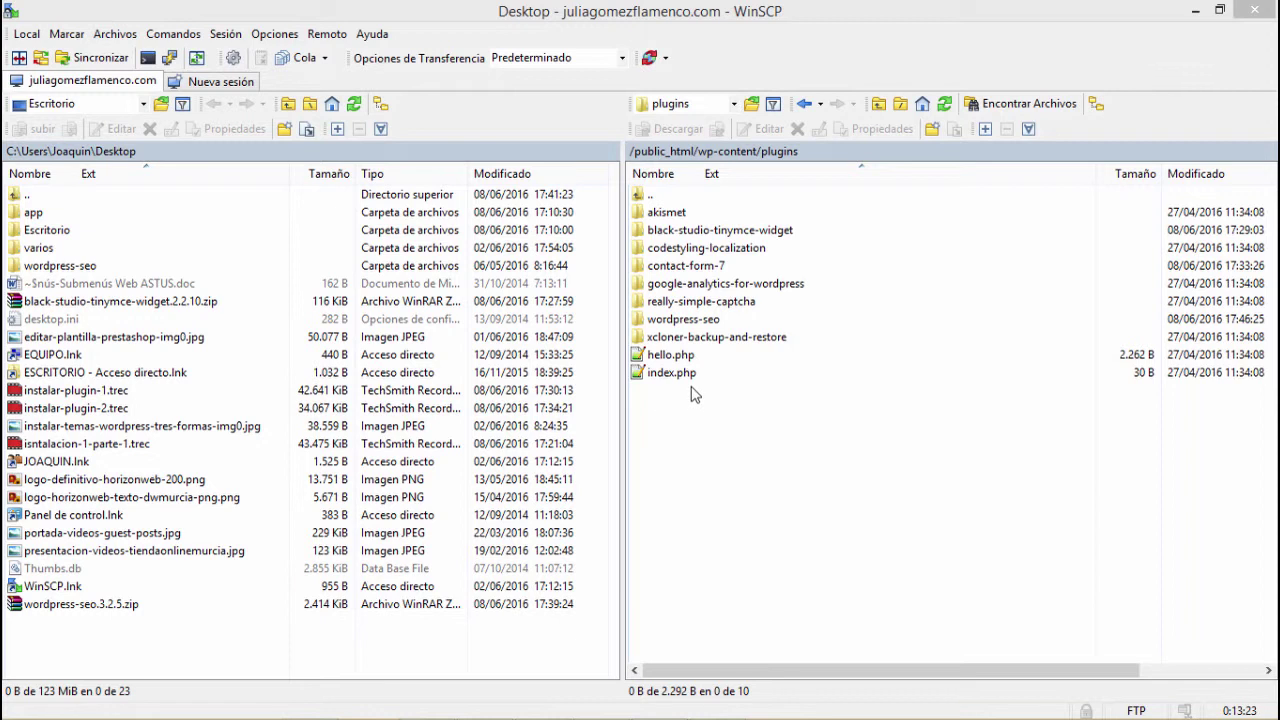
pyautogui.click(682, 321)
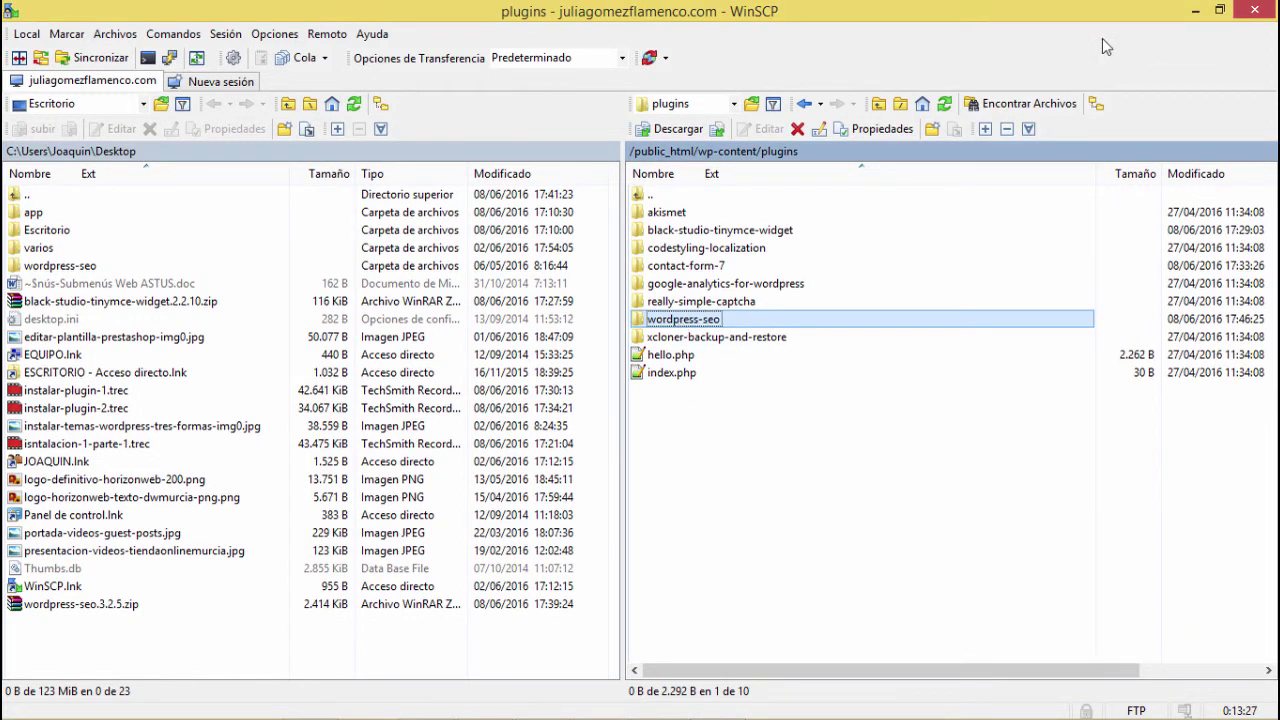
# - Switch to the WordPress admin in Firefox and open the list of installed plugins
pyautogui.click(1195, 10)
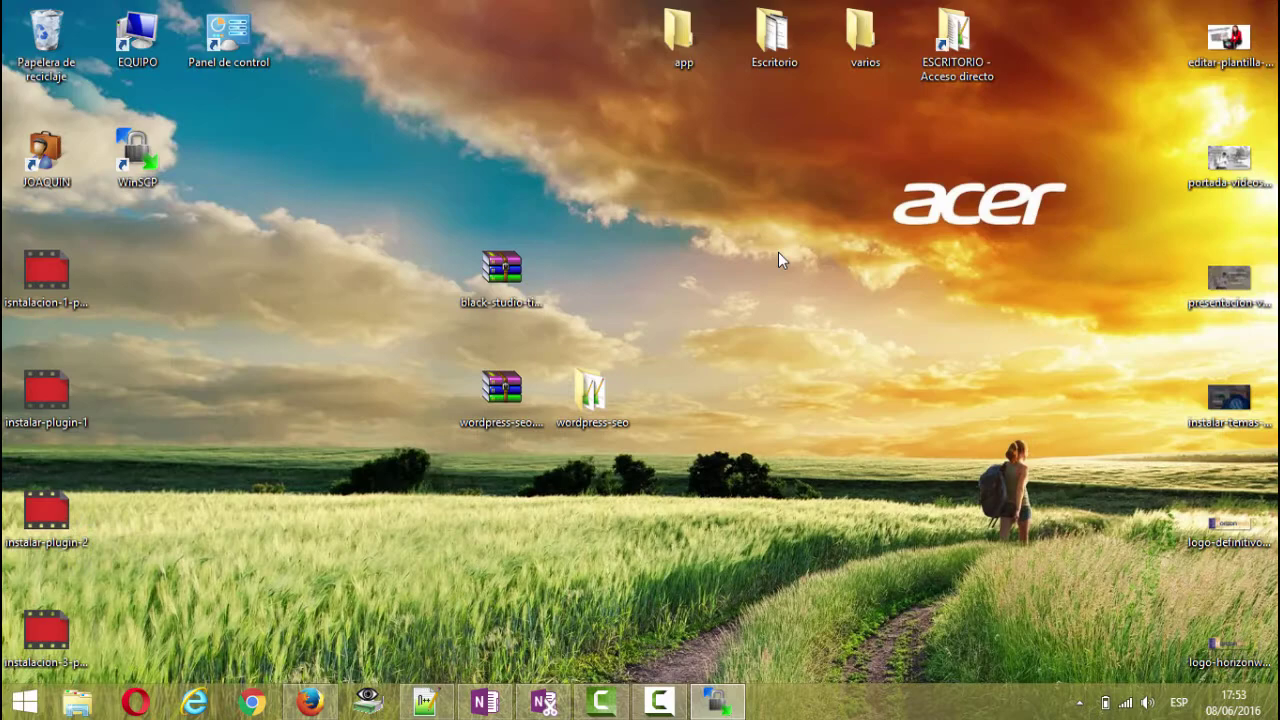
pyautogui.click(310, 702)
pyautogui.click(150, 42)
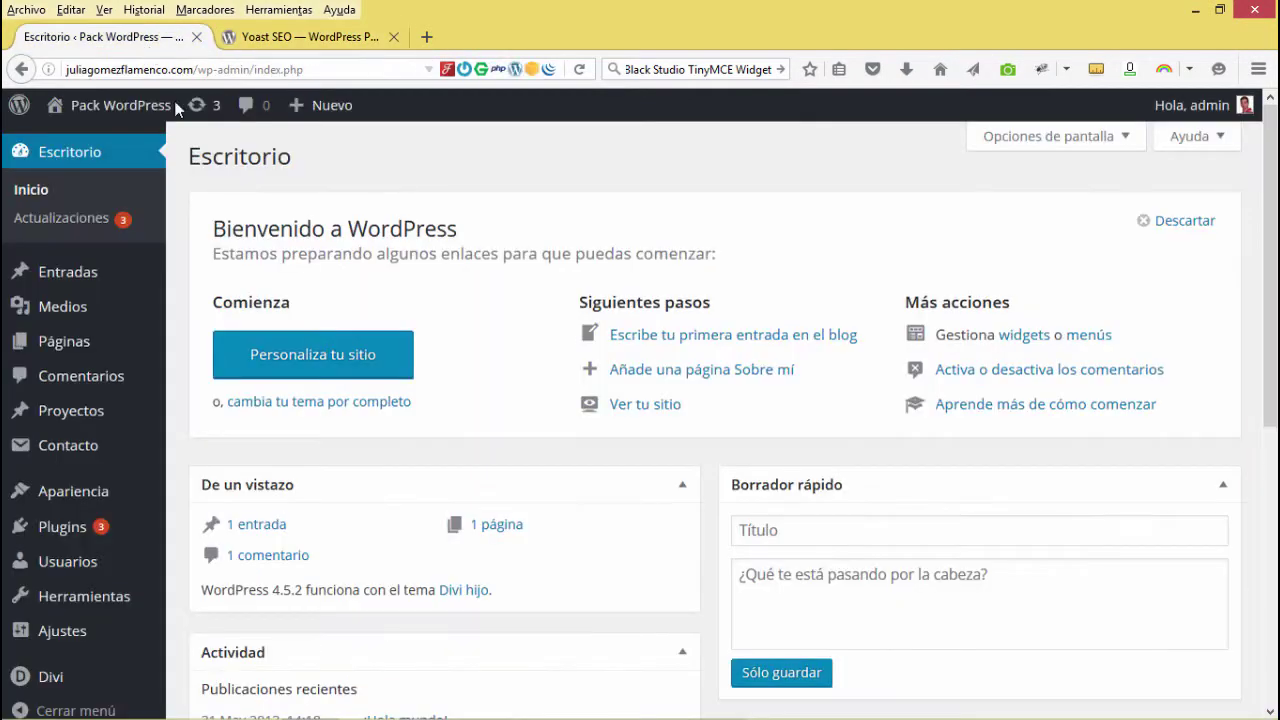
pyautogui.moveTo(108, 452)
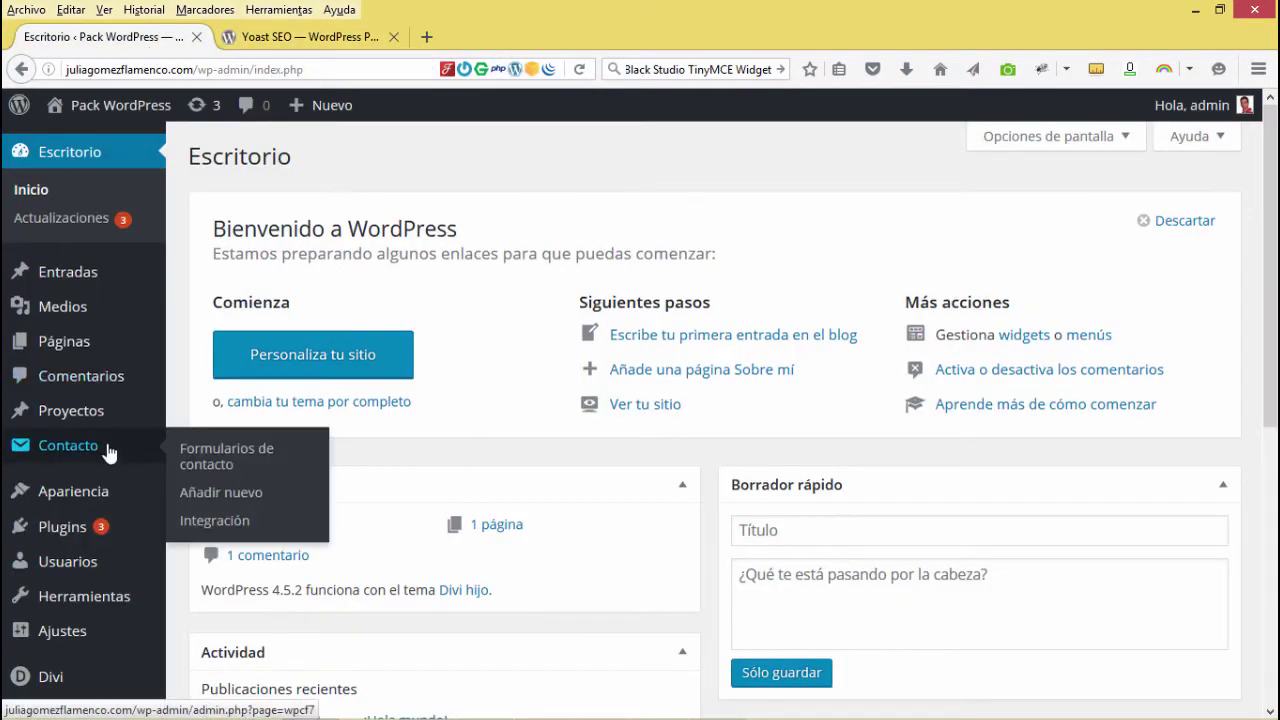
pyautogui.moveTo(66, 537)
pyautogui.click(199, 537)
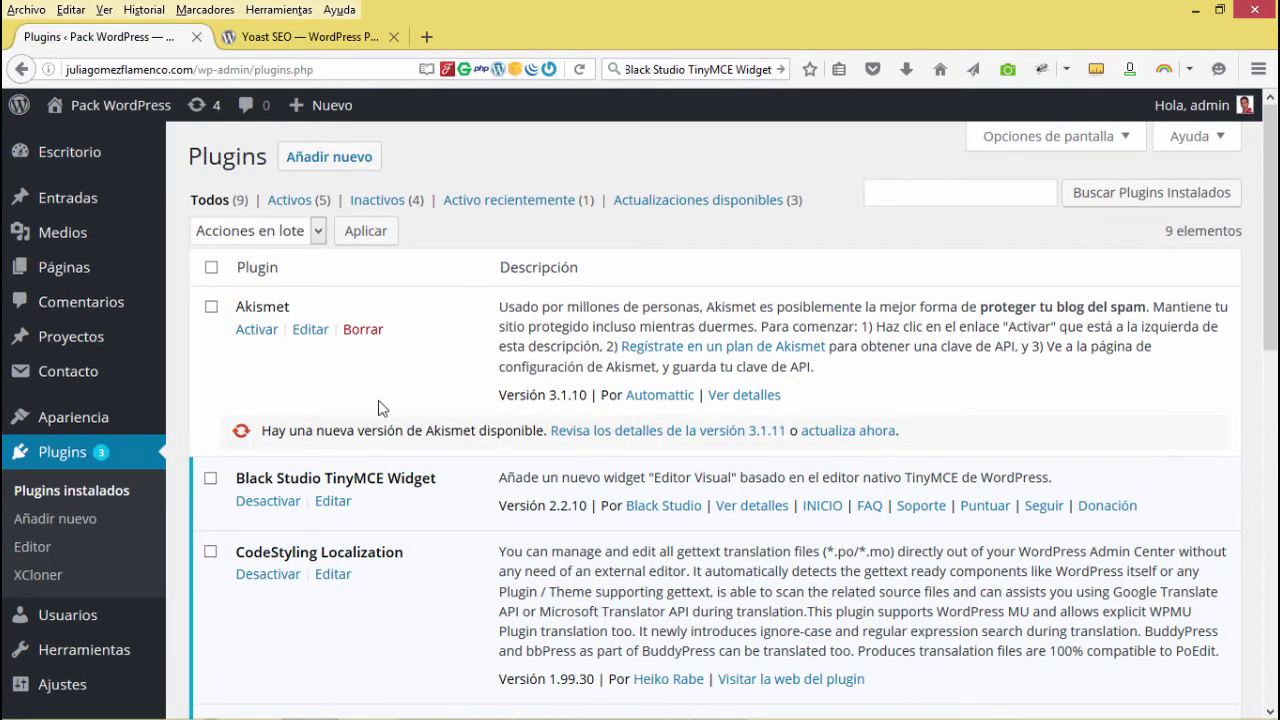
# - Activate the Yoast SEO plugin
pyautogui.scroll(-5, 378, 408)
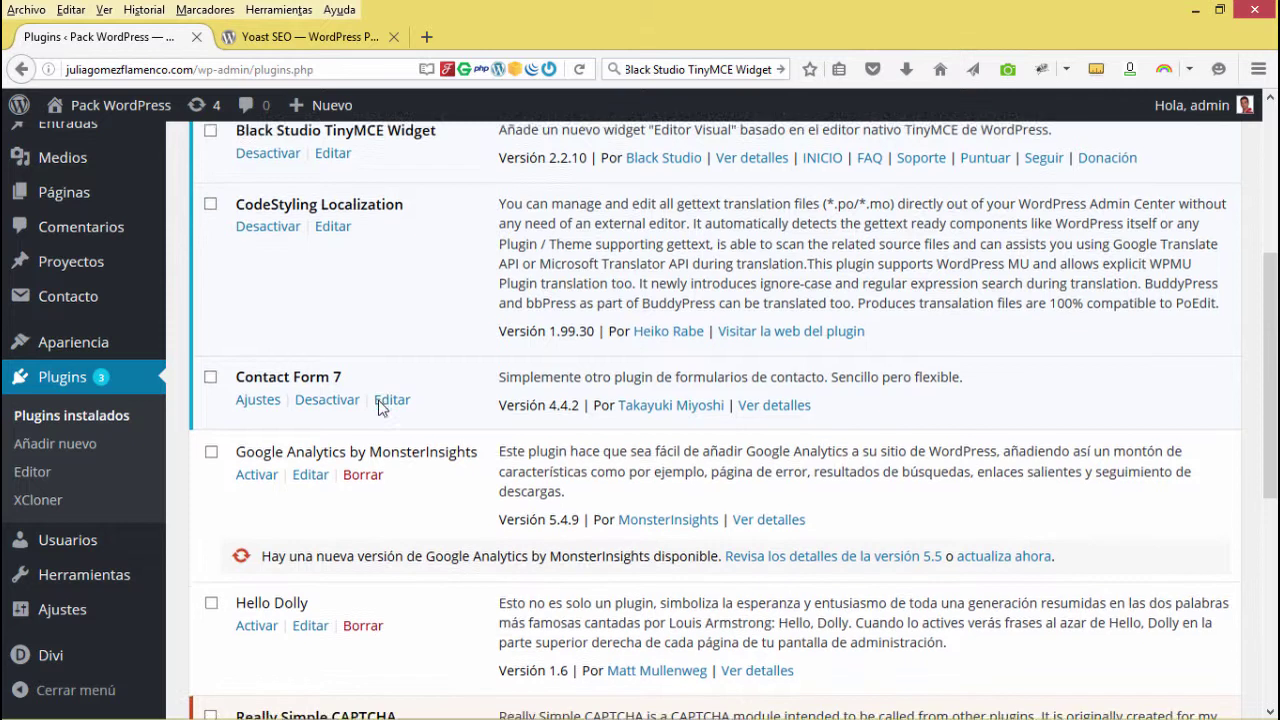
pyautogui.scroll(-5, 378, 408)
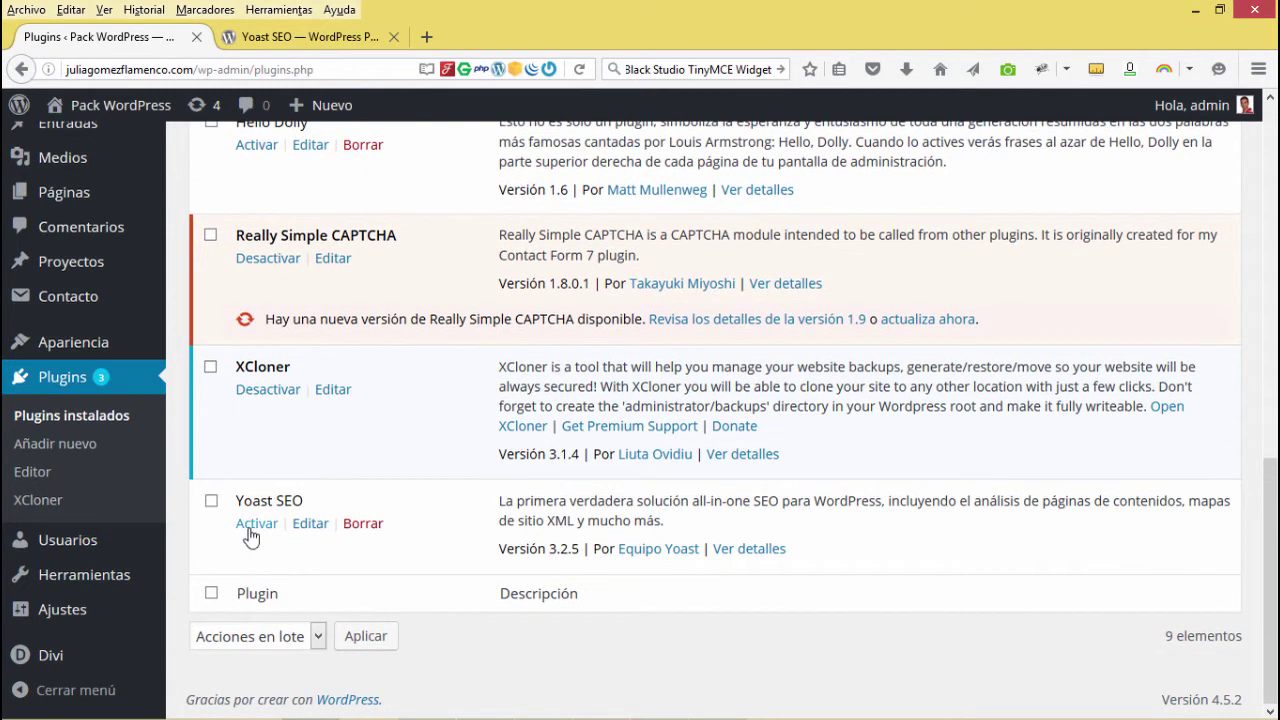
pyautogui.click(252, 525)
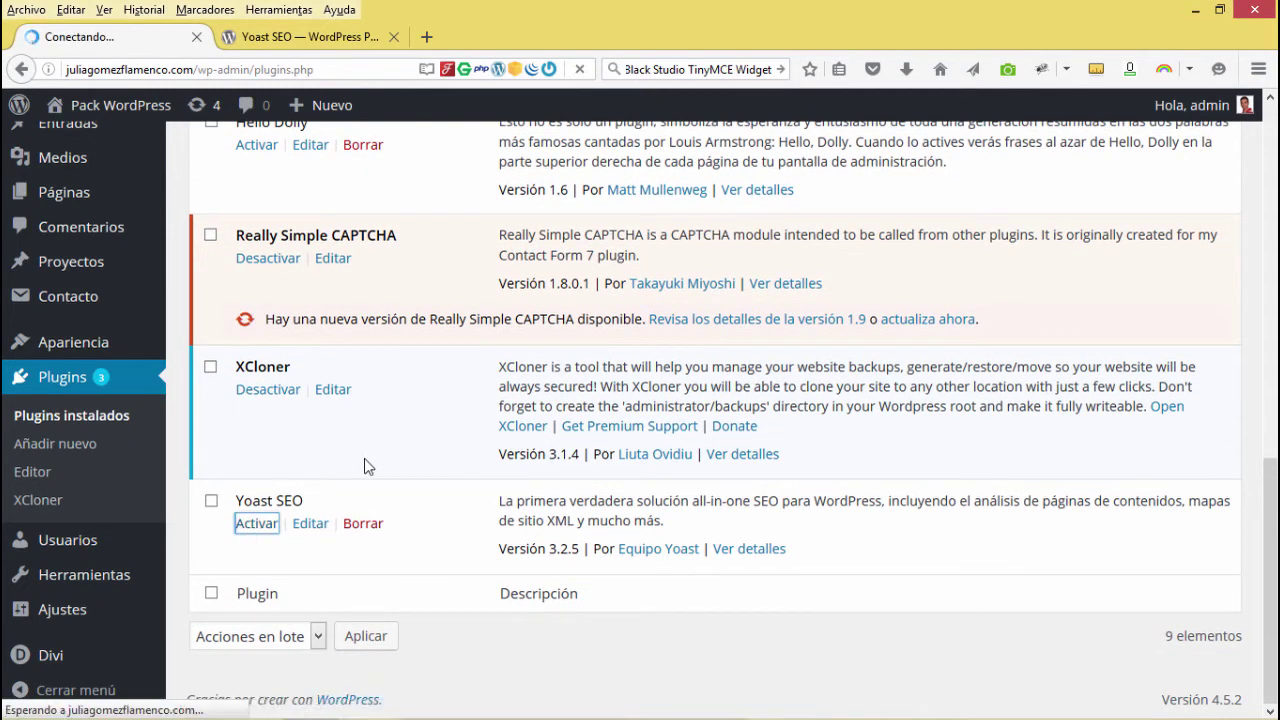